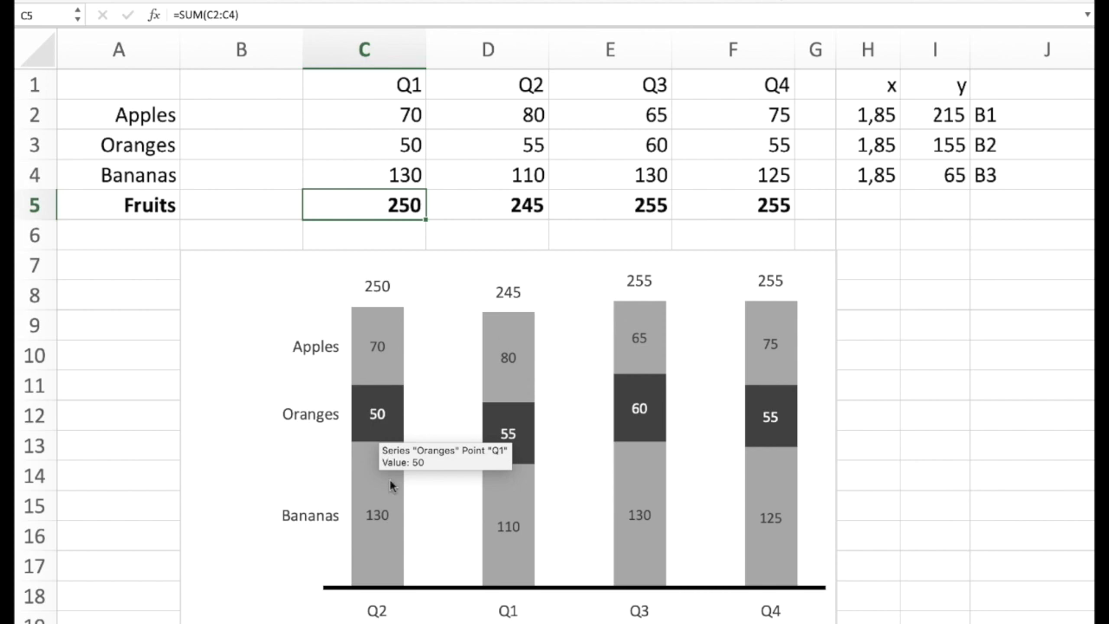
- Change the Bananas Q1 value to 150, then restore it to 130
click(373, 178)
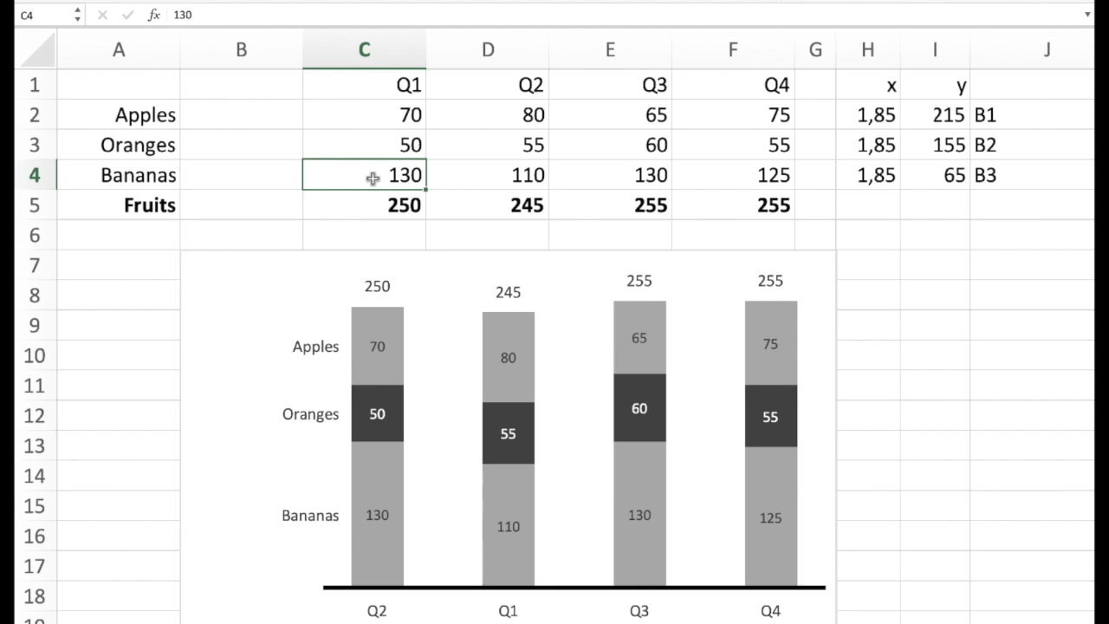
text(150)
key(Return)
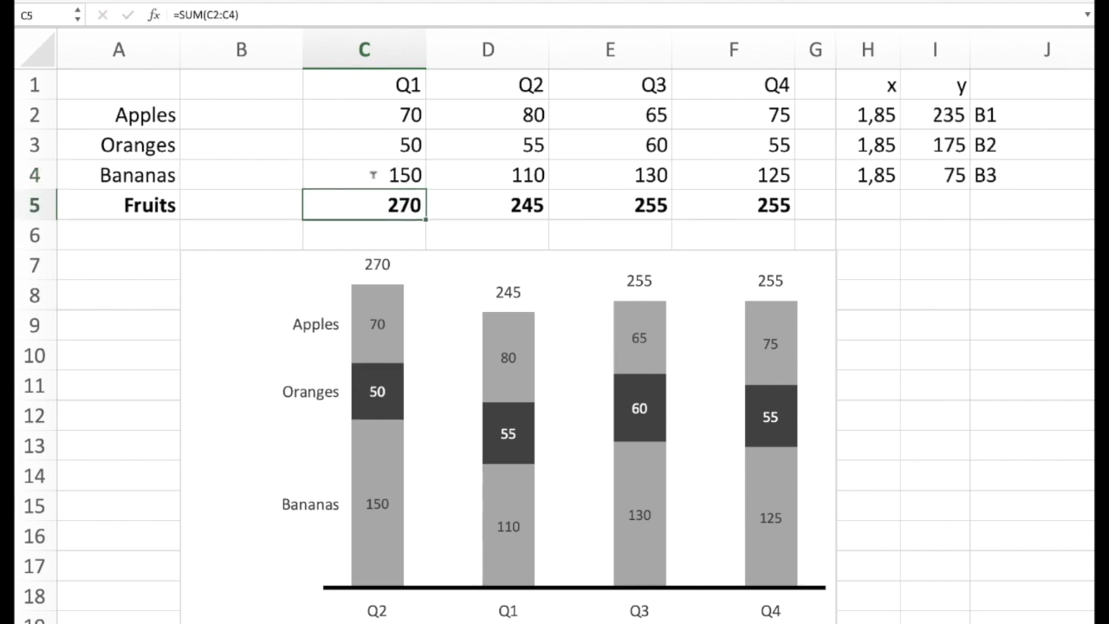
key(Up)
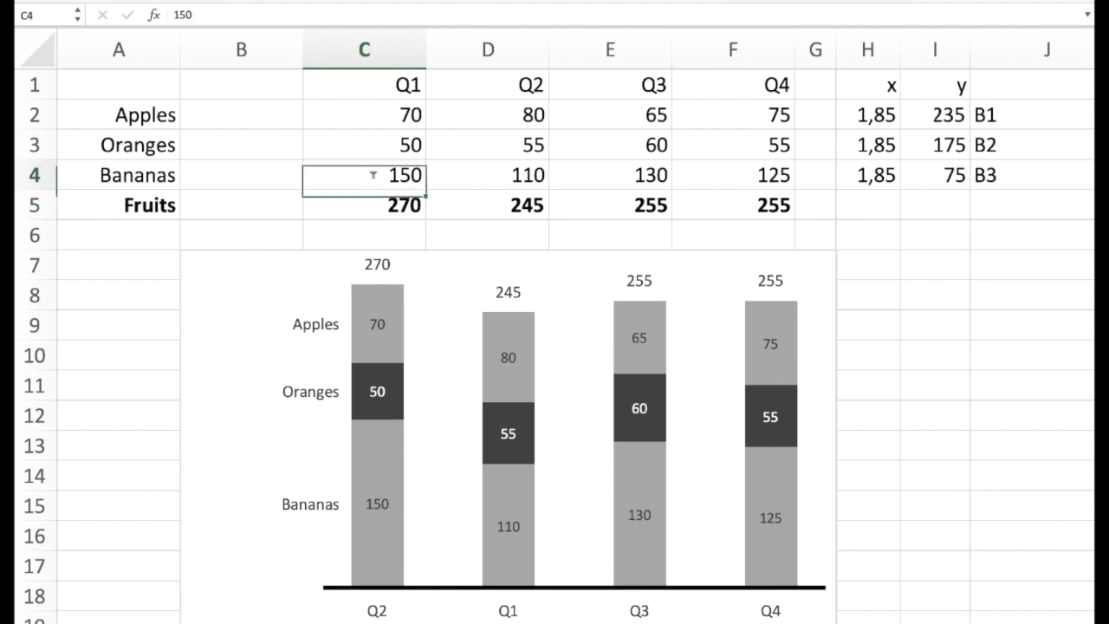
text(130)
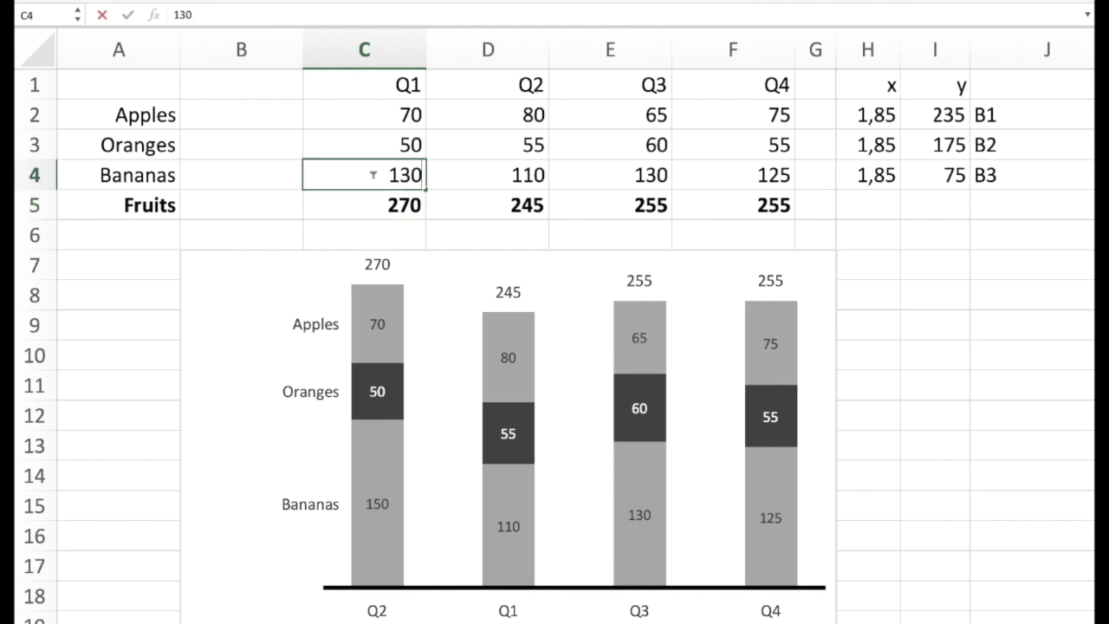
key(Return)
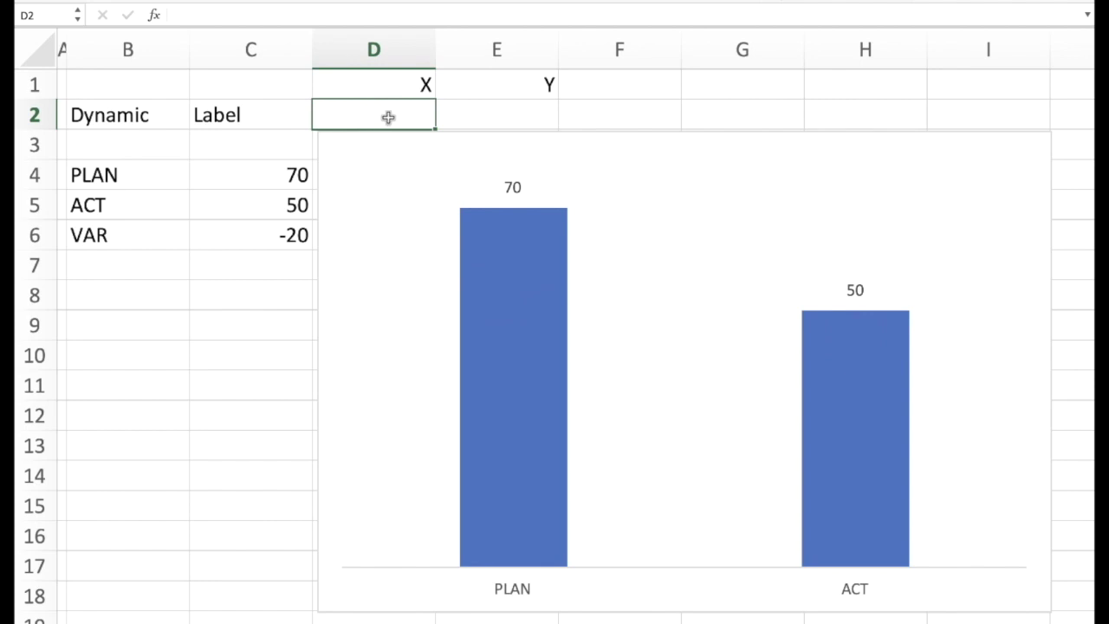
- Enter the formula =(C5+C4)/2 in E2, averaging ACT and PLAN to 60
click(512, 119)
text(=)
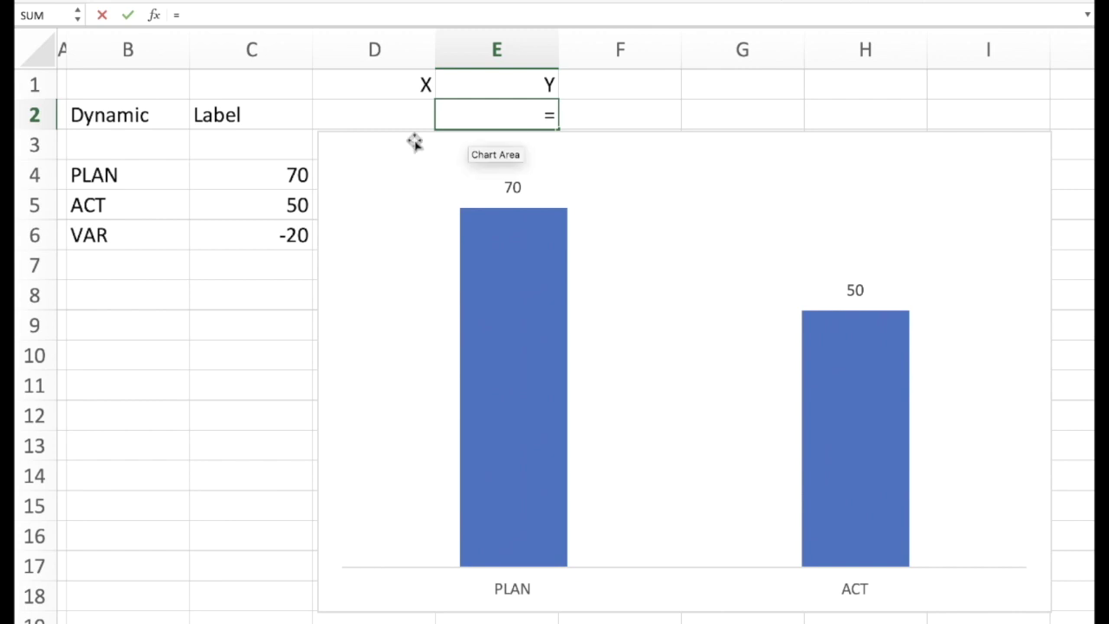
click(255, 205)
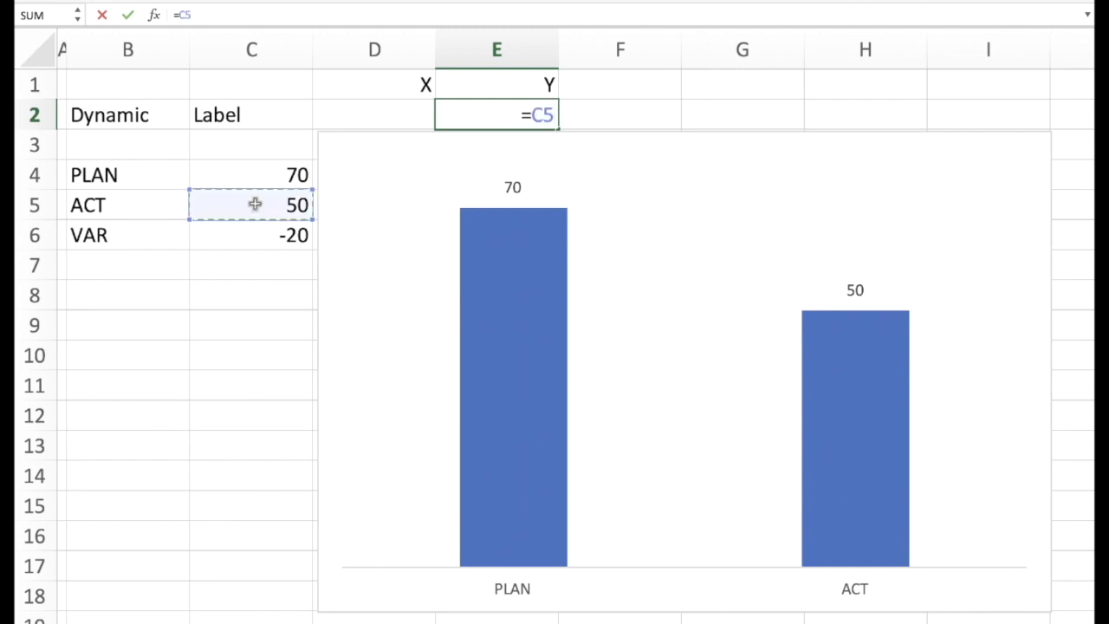
text(+)
click(260, 176)
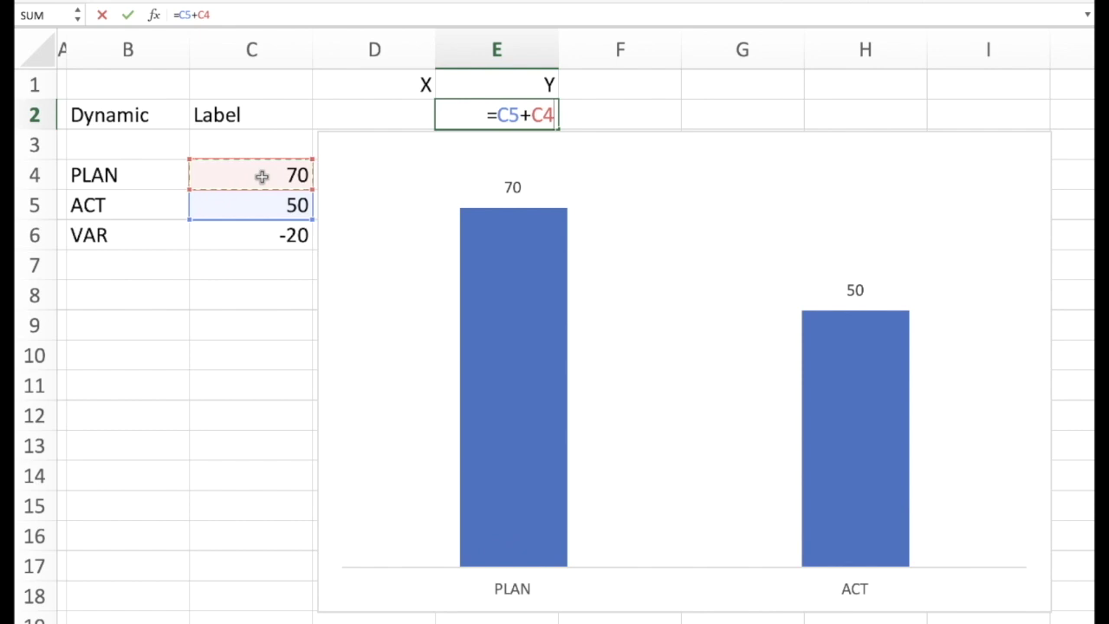
text())
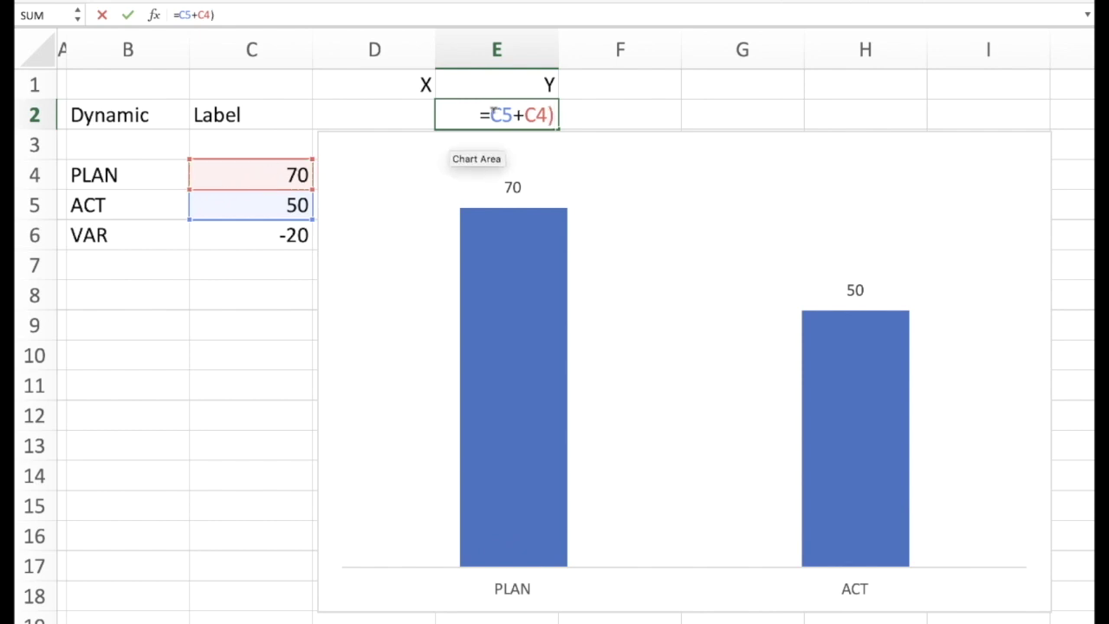
click(491, 115)
text(()
click(553, 113)
text(/2)
key(Return)
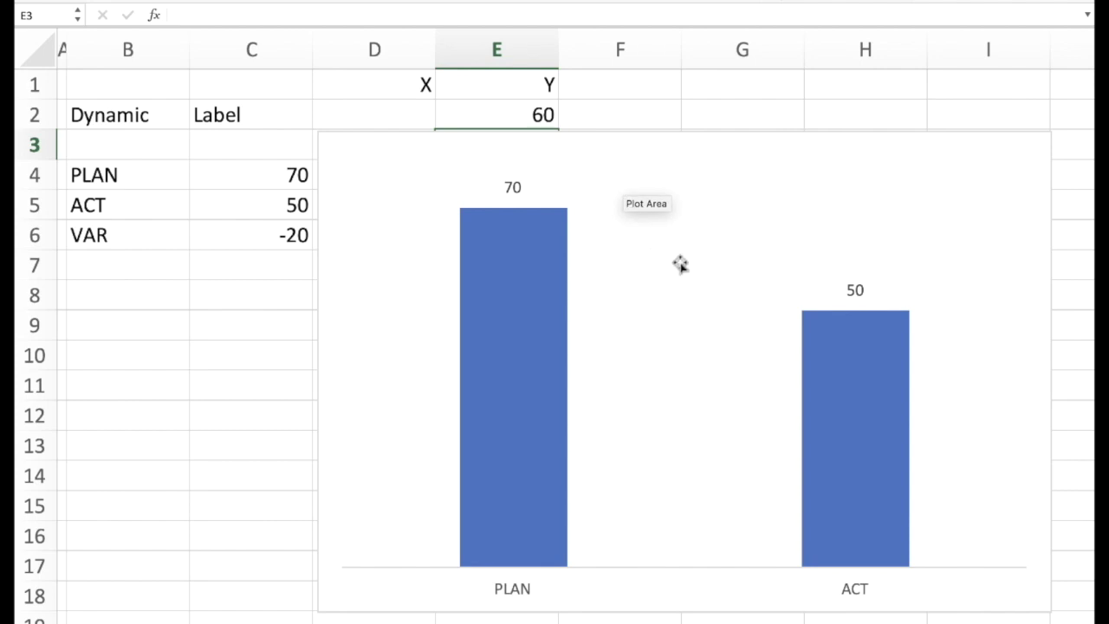
- Enter 1,5 in cell D2 as the helper X value
click(410, 116)
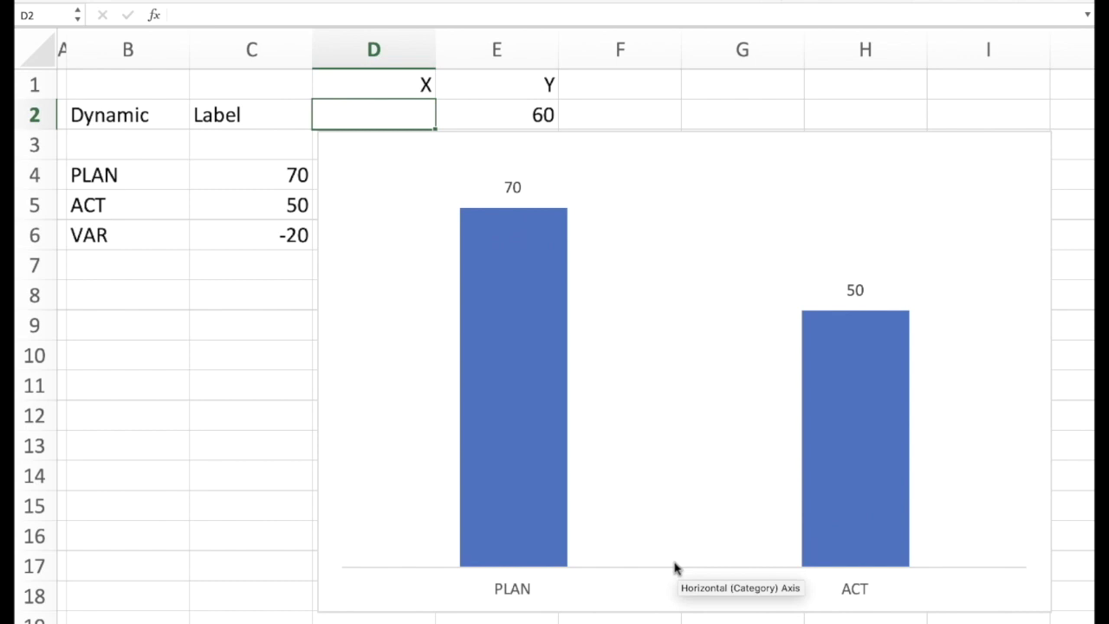
scroll(676, 568, right, 2)
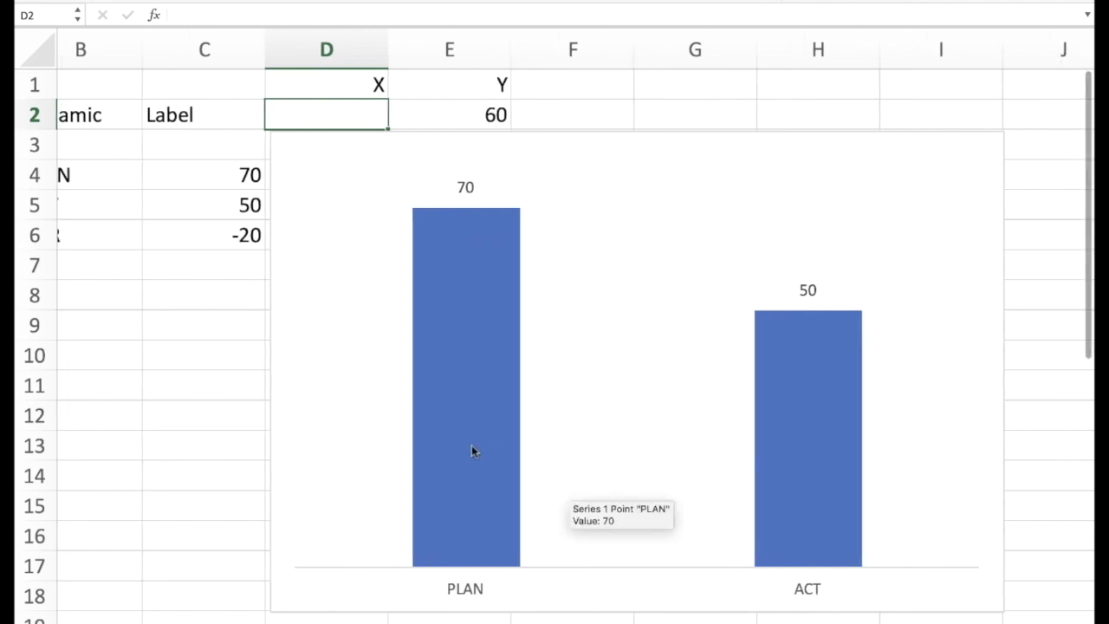
scroll(471, 446, left, 2)
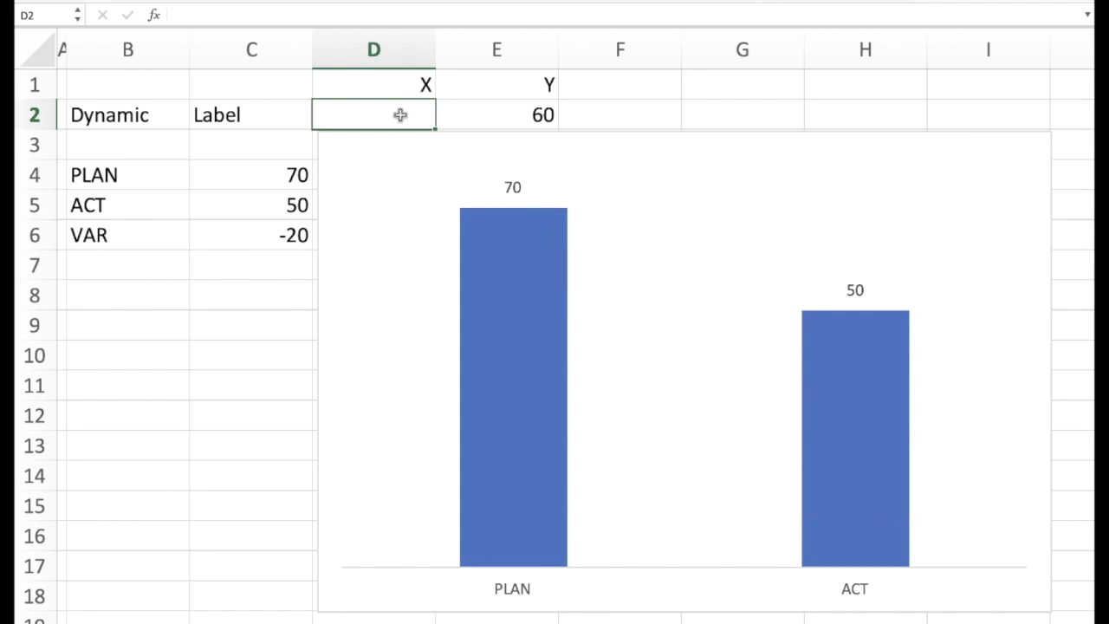
text(1,5)
key(Return)
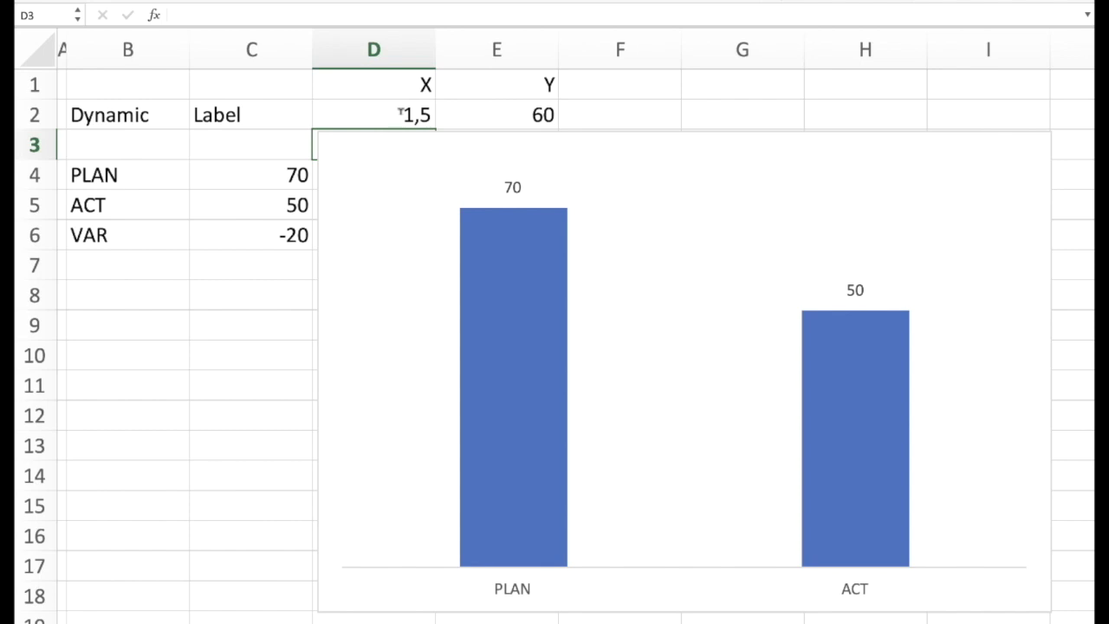
- Add a chart series named =Start!$C$2 with values =Start!$E$2 via Select Data
right_click(671, 319)
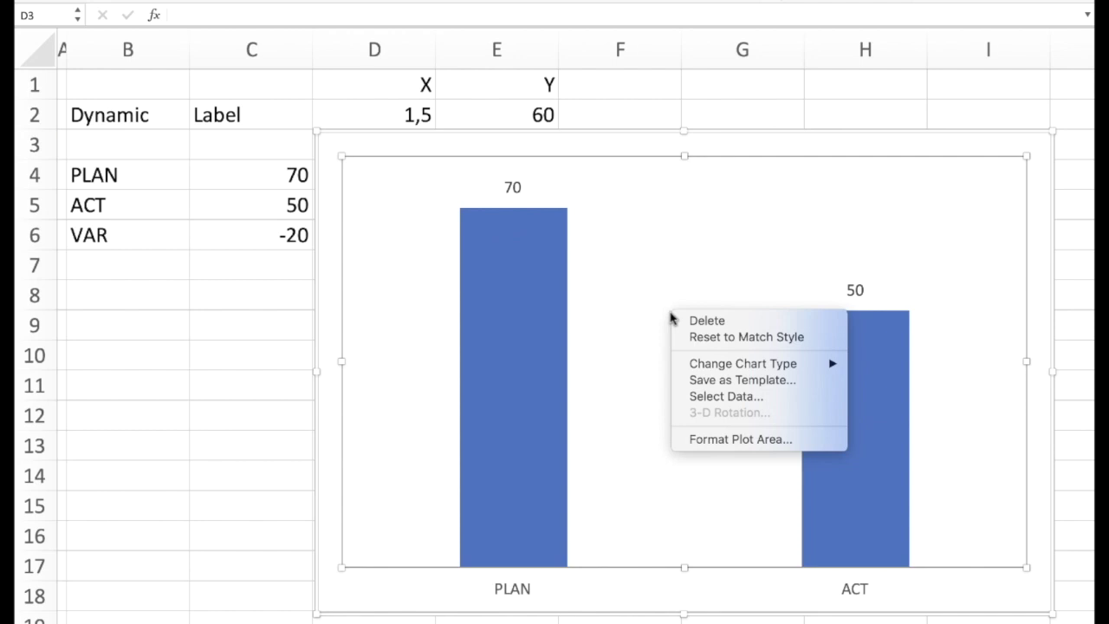
click(714, 397)
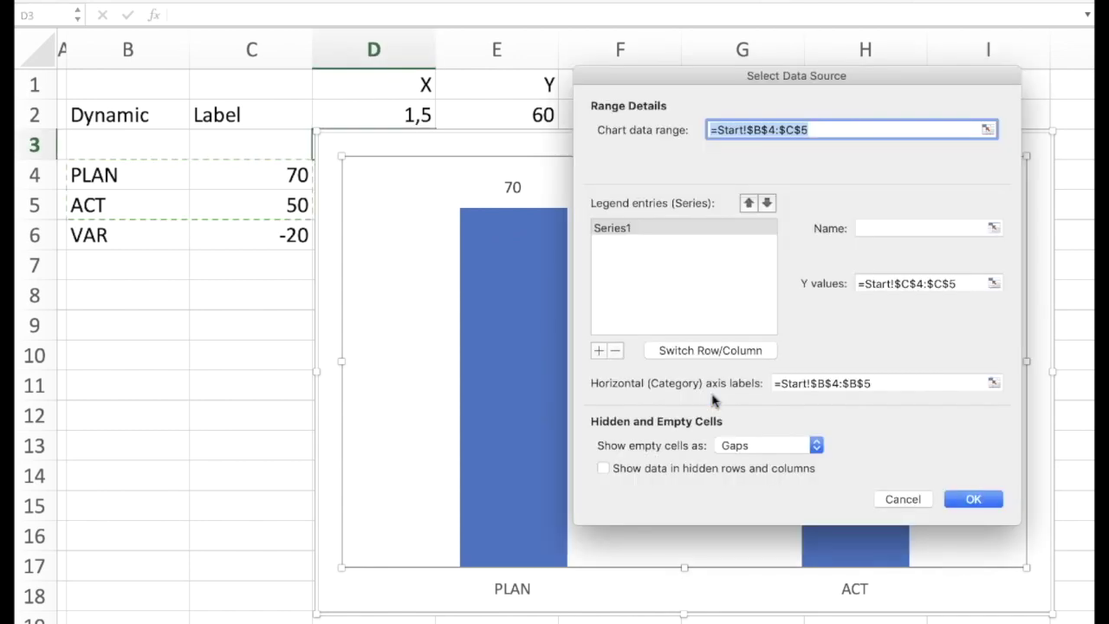
click(598, 351)
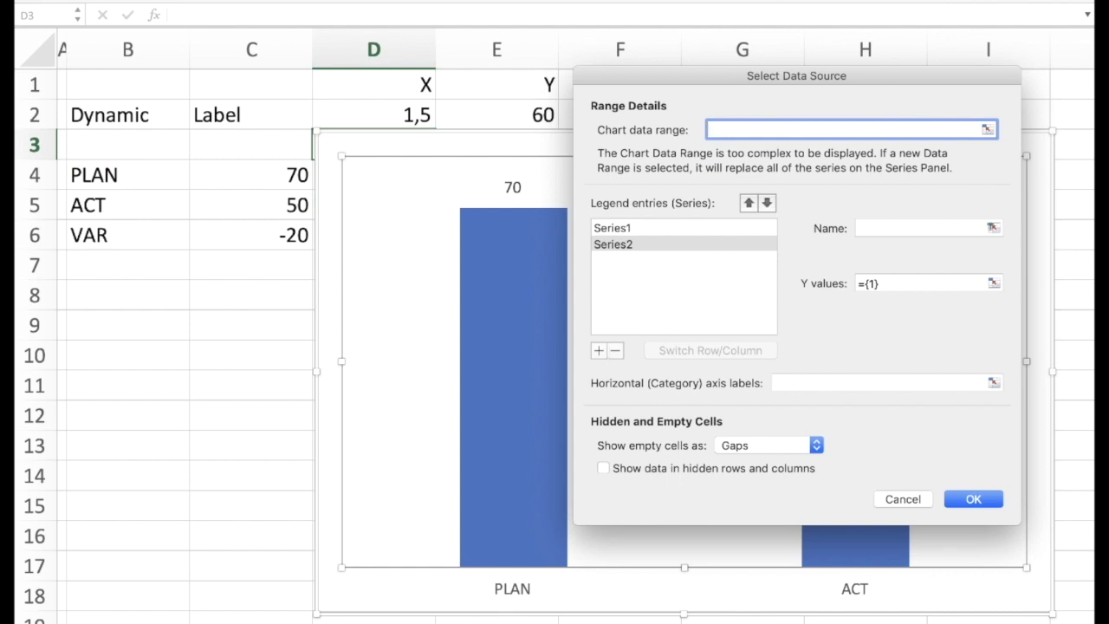
click(994, 228)
click(247, 115)
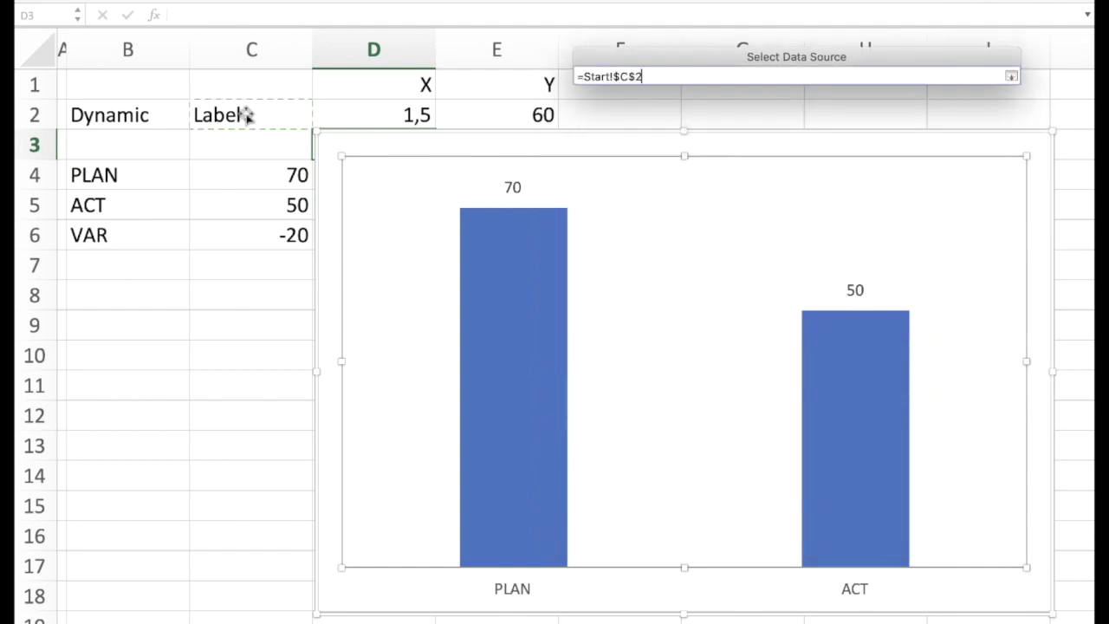
key(Return)
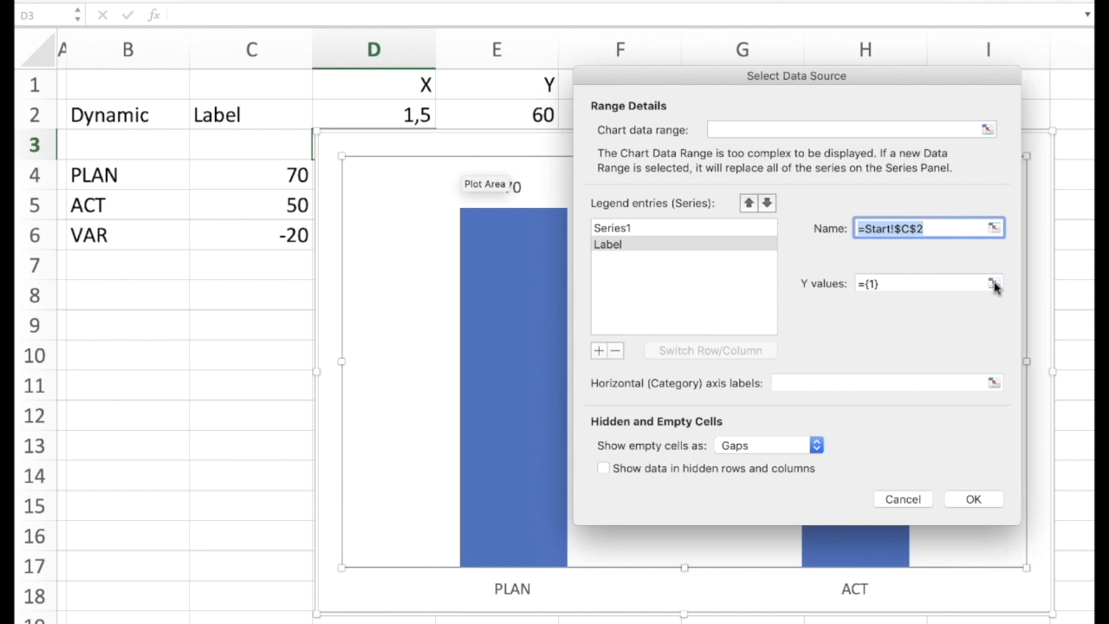
click(993, 284)
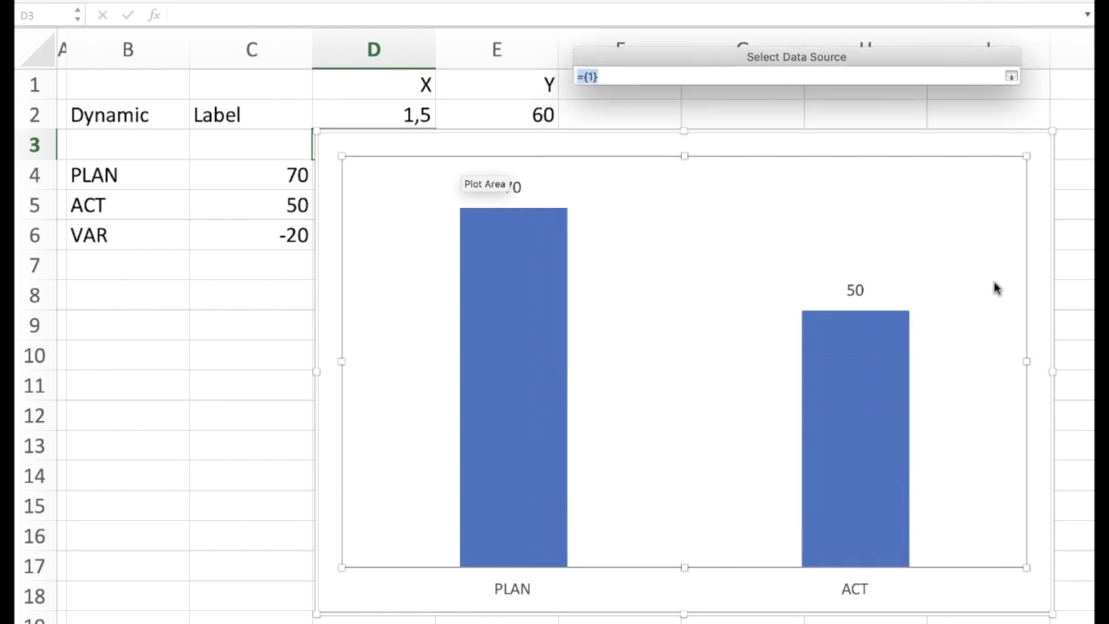
click(526, 117)
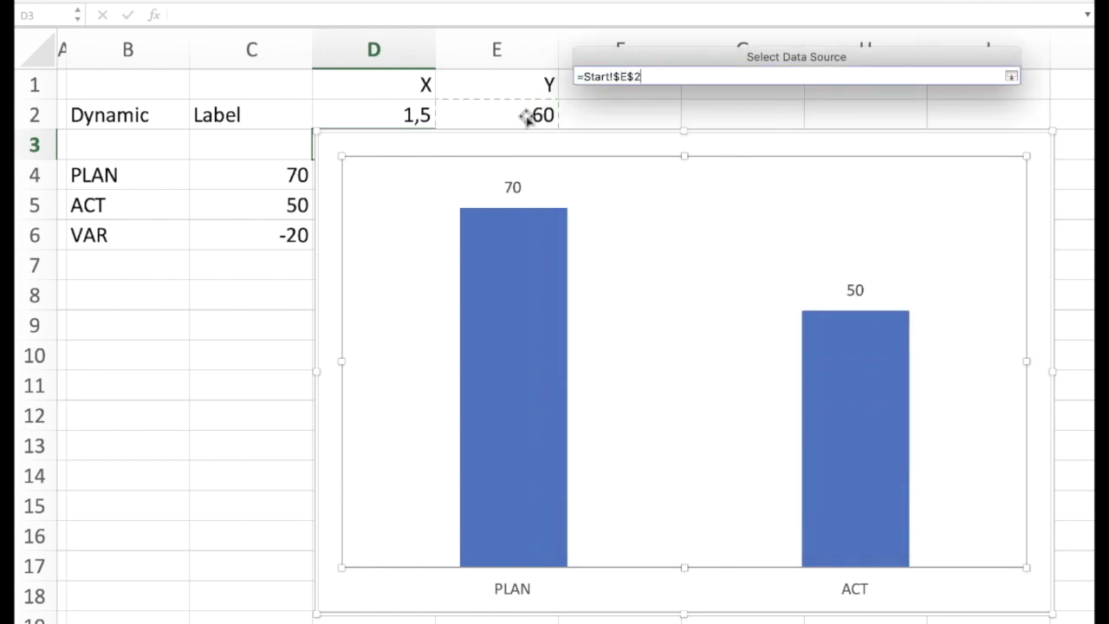
key(Return)
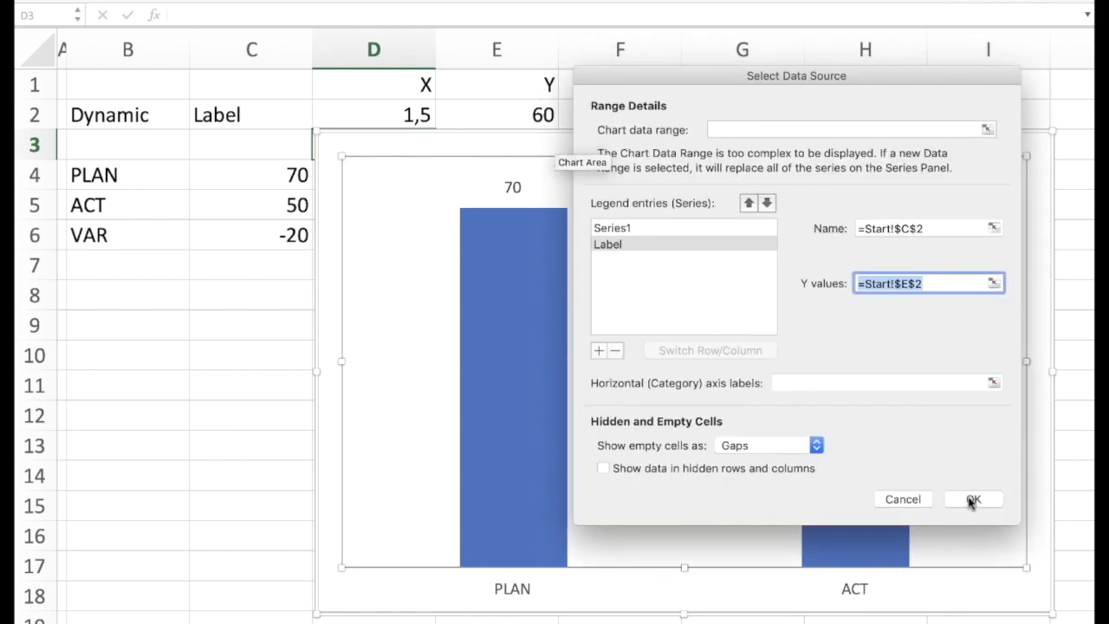
click(971, 500)
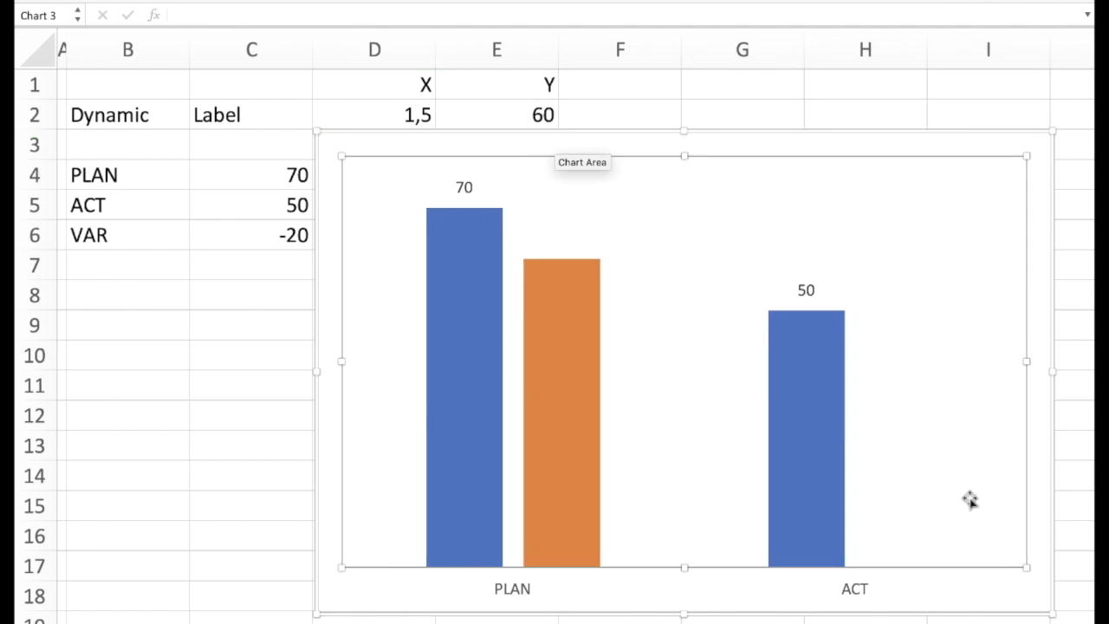
- Change the orange Label series' chart type to an XY scatter point
right_click(559, 392)
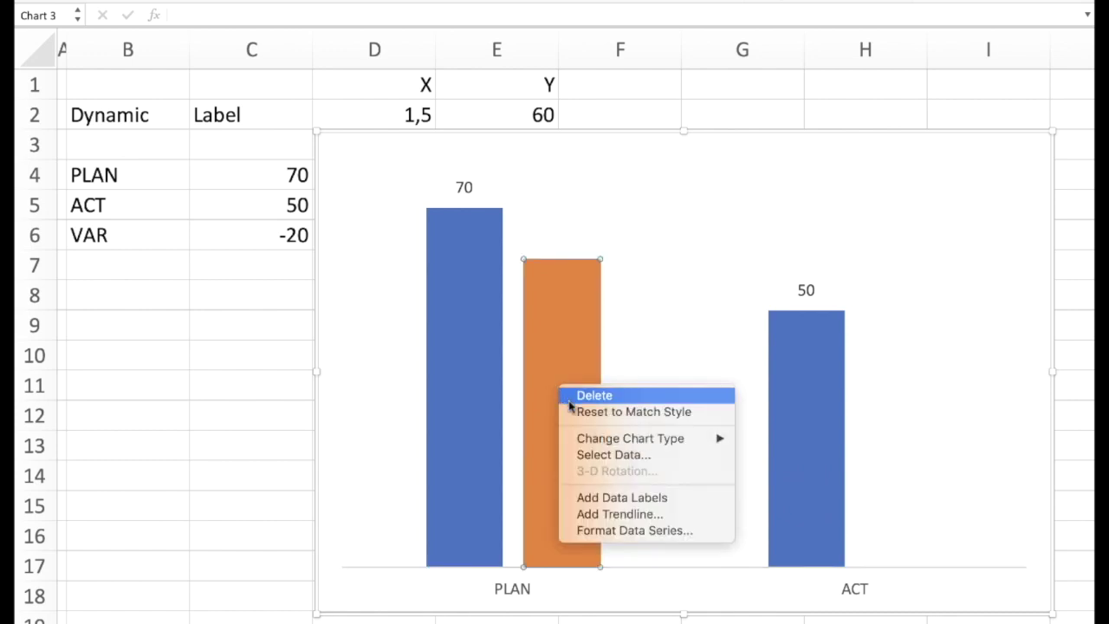
mouse_move(630, 438)
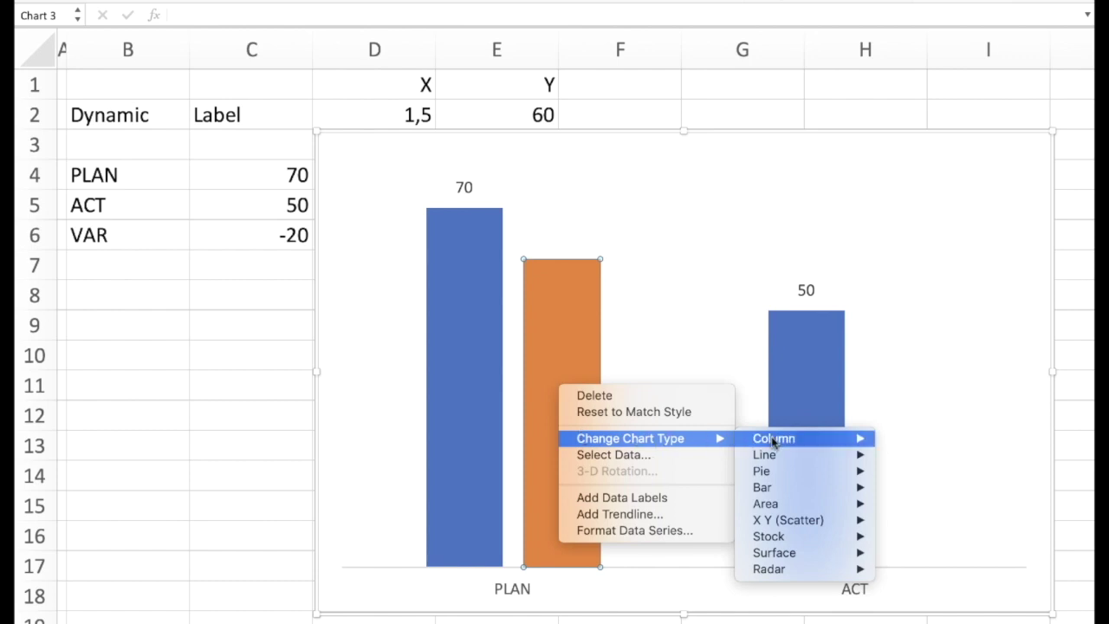
mouse_move(788, 520)
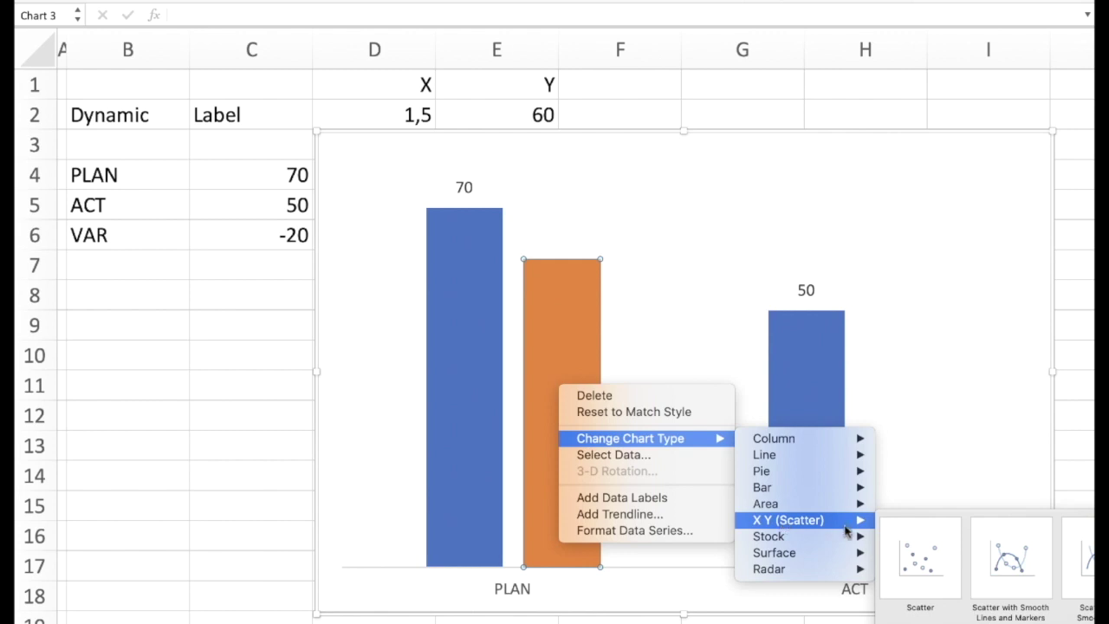
click(910, 567)
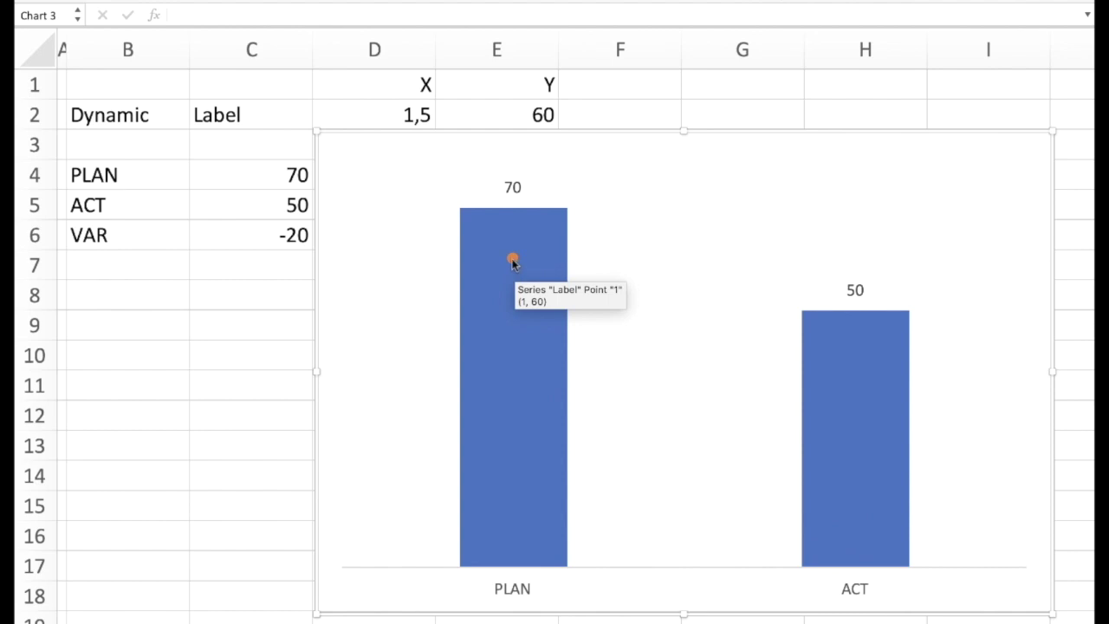
- Set the Label series X values to =Start!$D$2 in Select Data
right_click(656, 268)
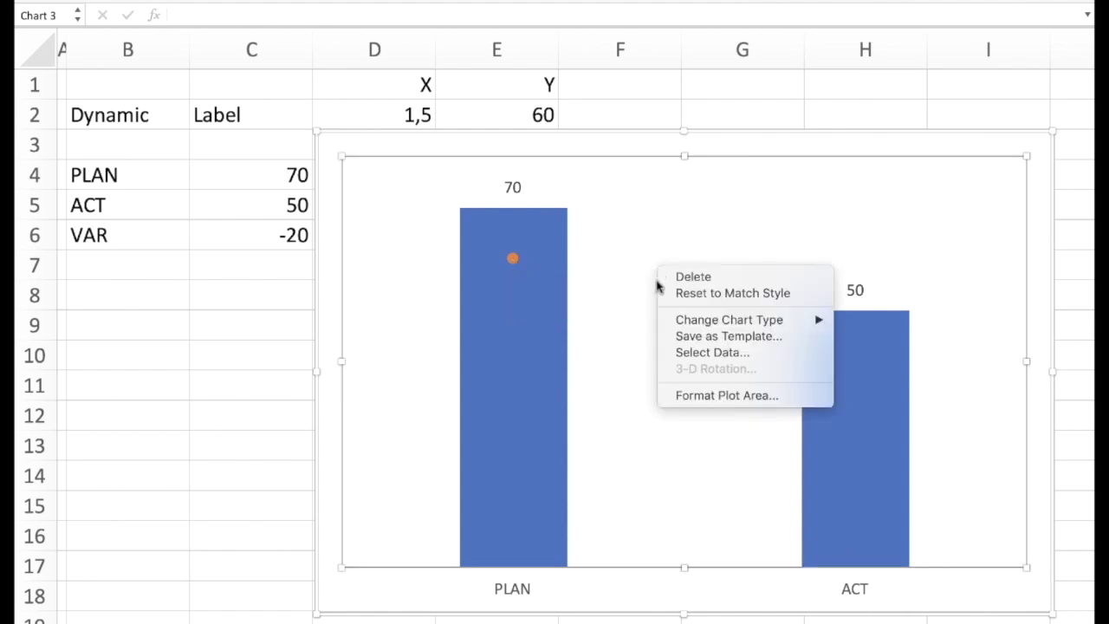
click(685, 353)
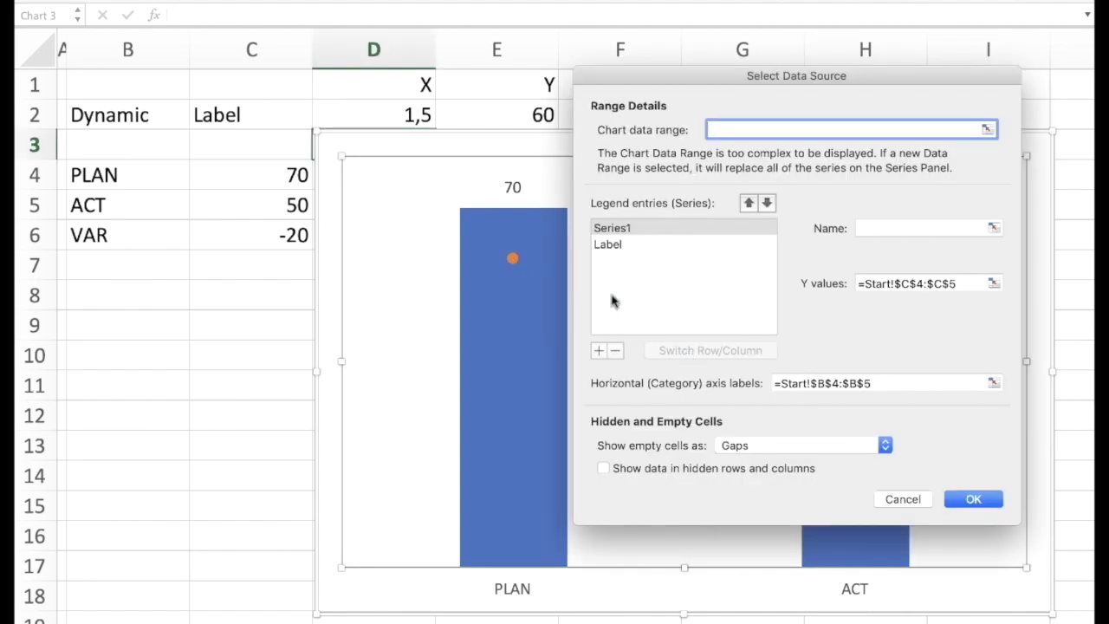
click(614, 246)
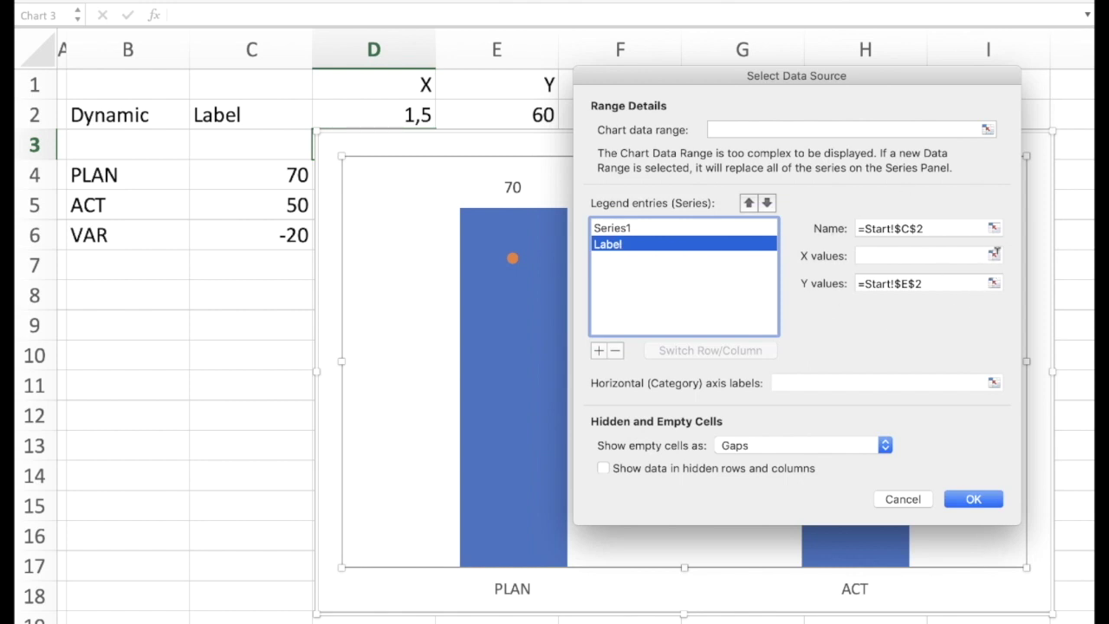
click(995, 255)
click(384, 114)
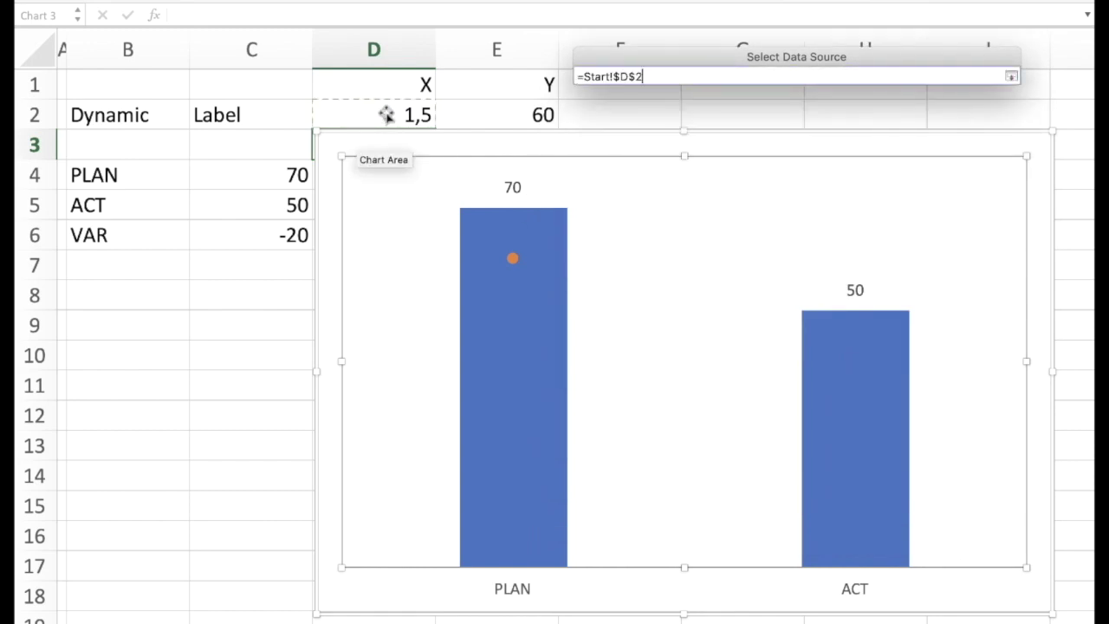
key(Return)
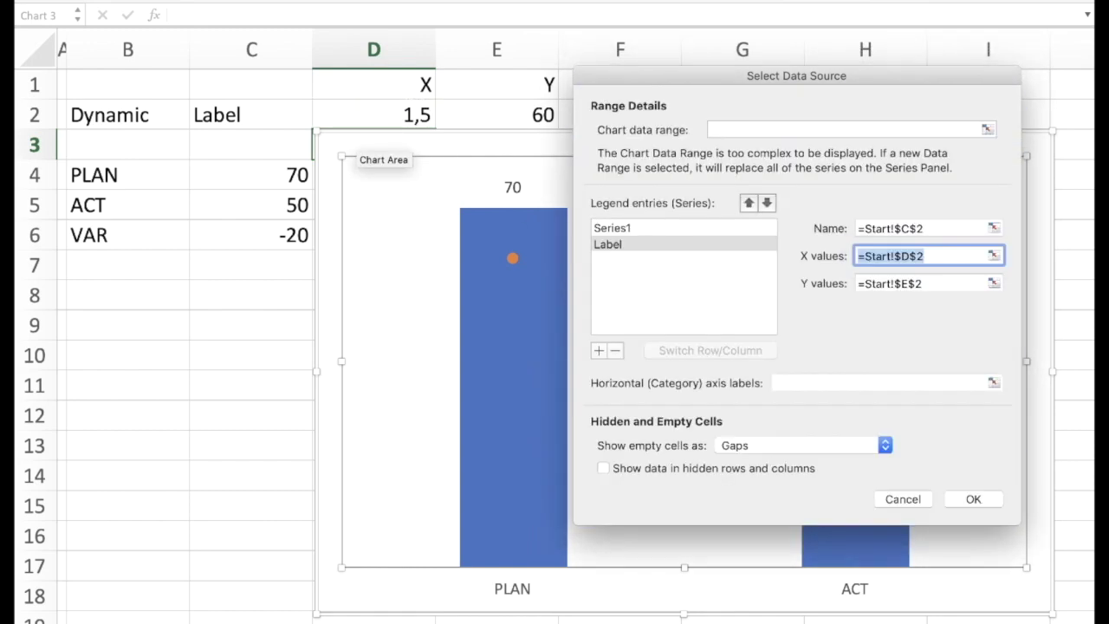
click(973, 499)
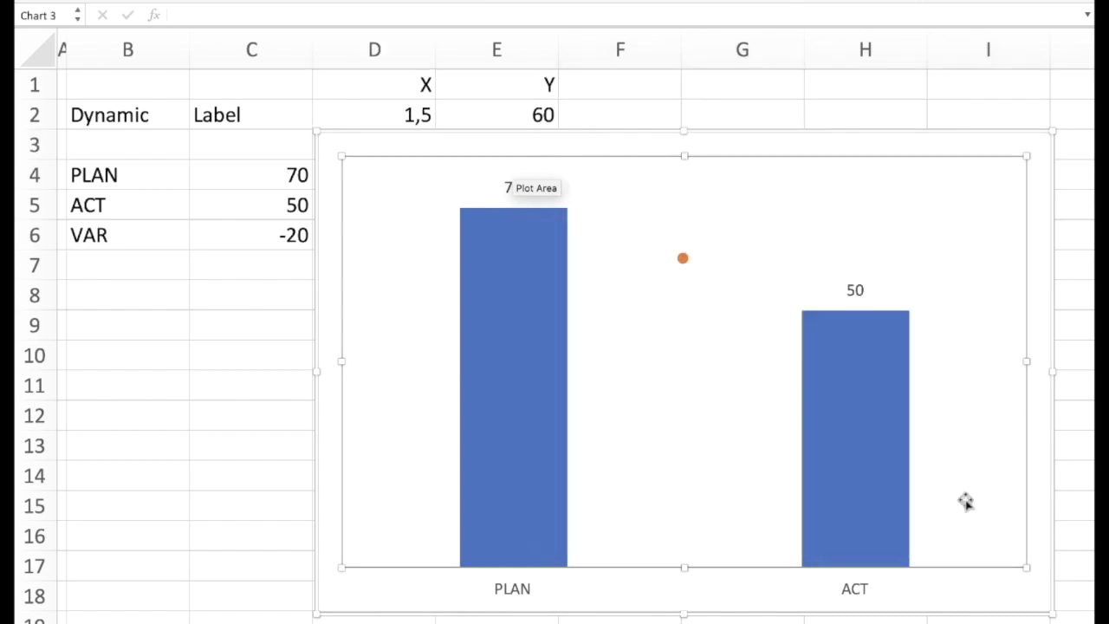
mouse_move(525, 253)
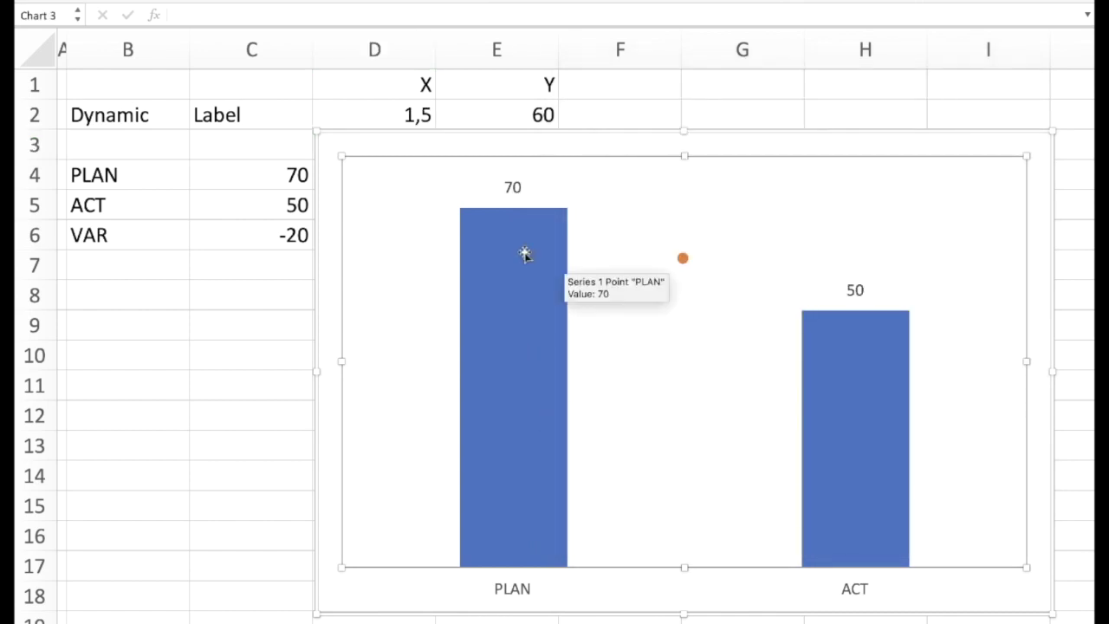
click(237, 175)
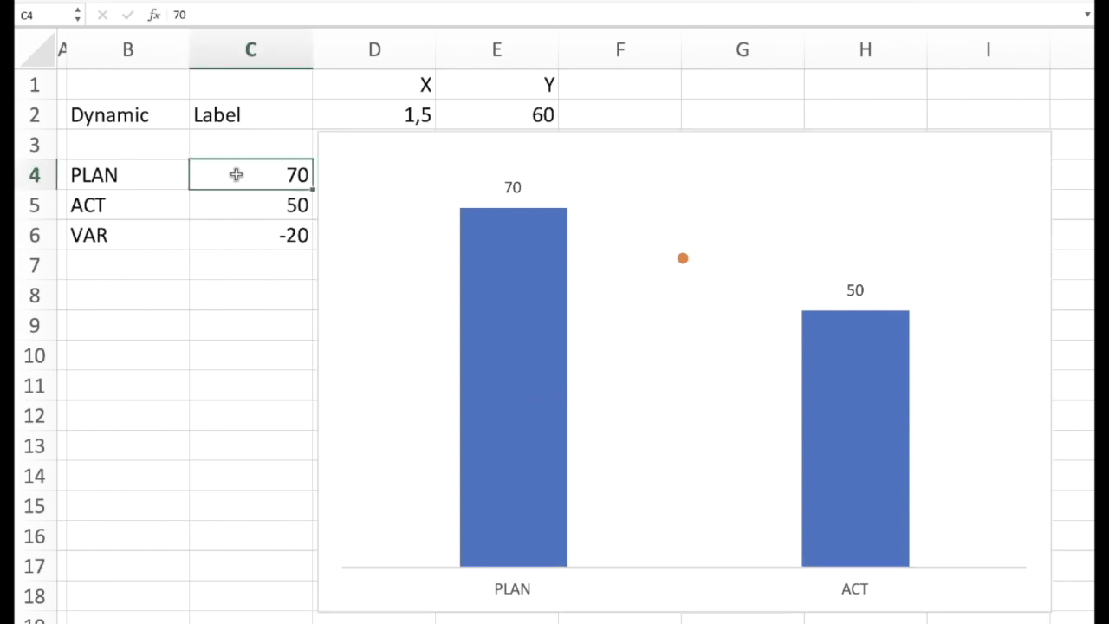
text(60)
key(Return)
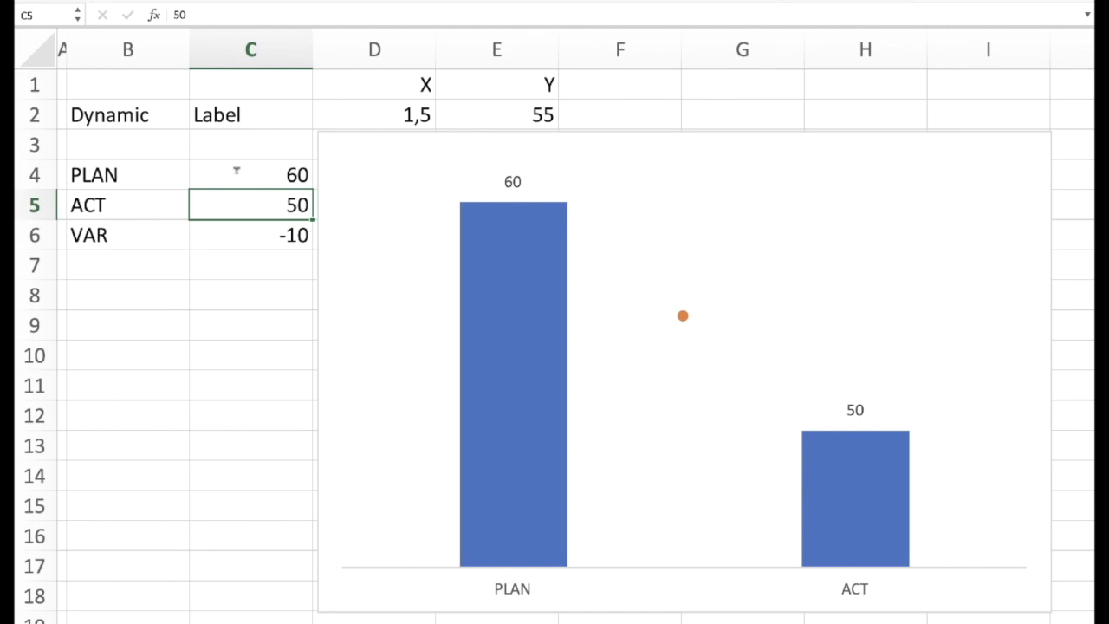
click(236, 173)
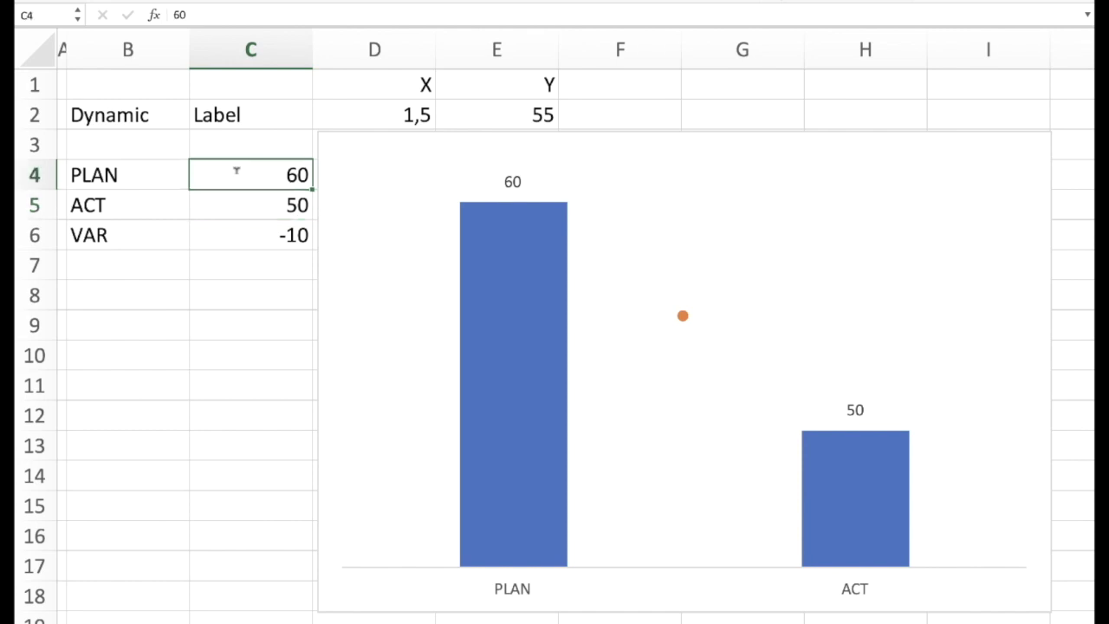
text(70)
key(Return)
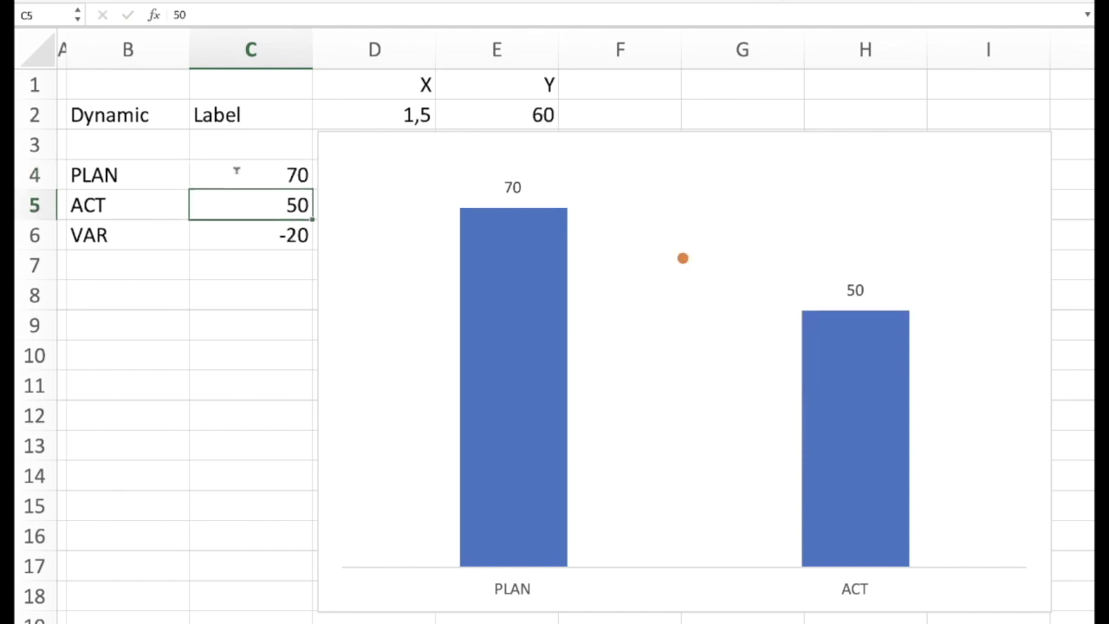
click(683, 259)
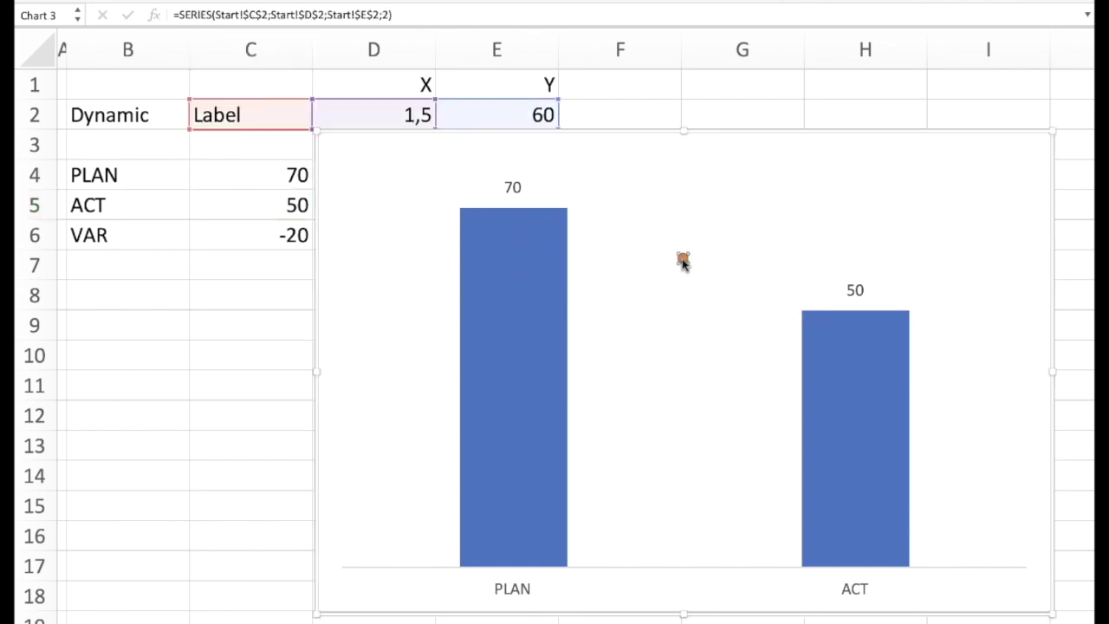
- Add a data label reading 60 to the orange Label point
right_click(683, 263)
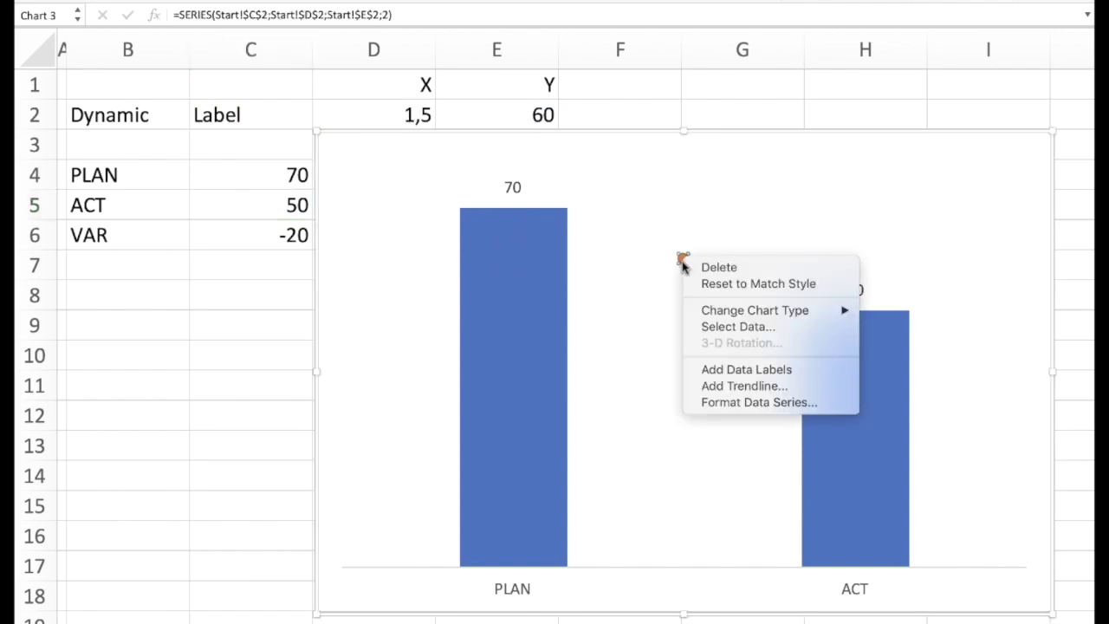
click(724, 371)
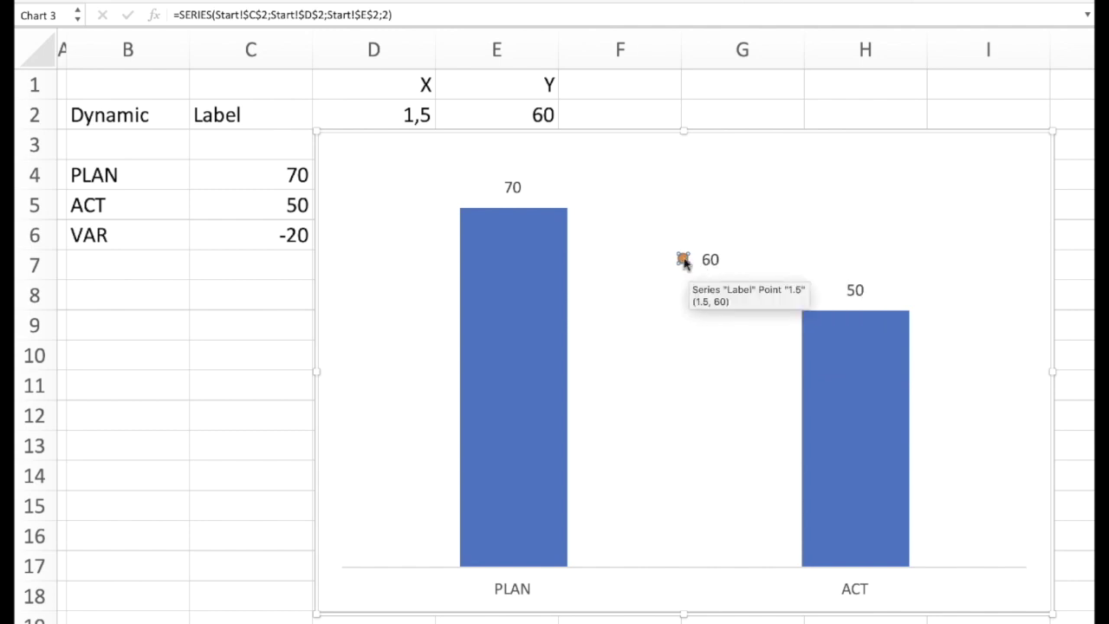
- Set the Label series marker to None in Format Data Series
right_click(684, 262)
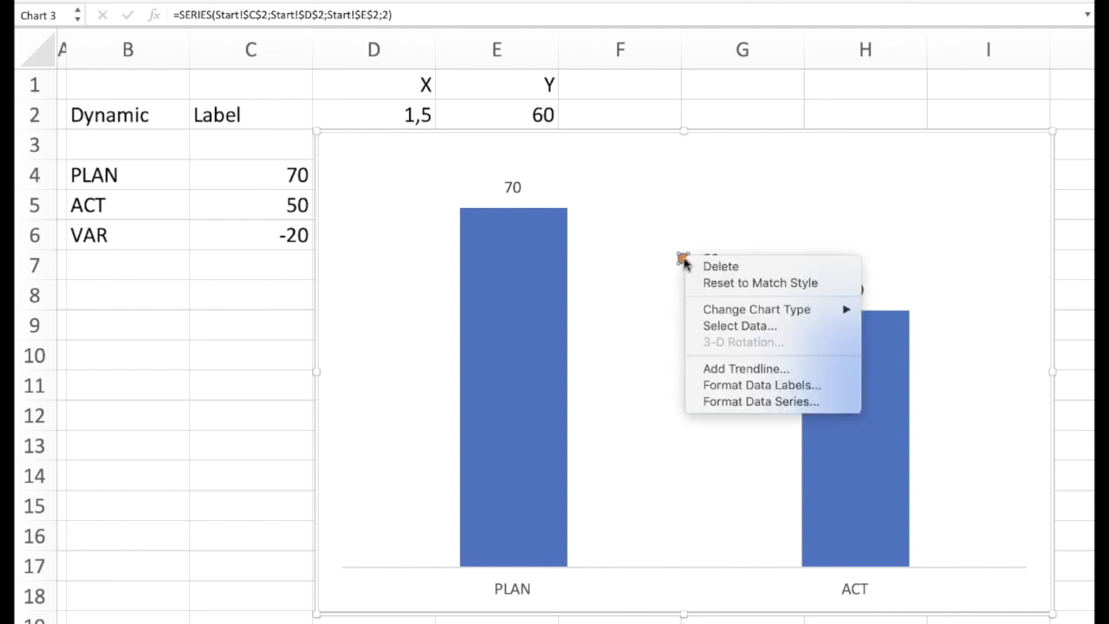
click(708, 401)
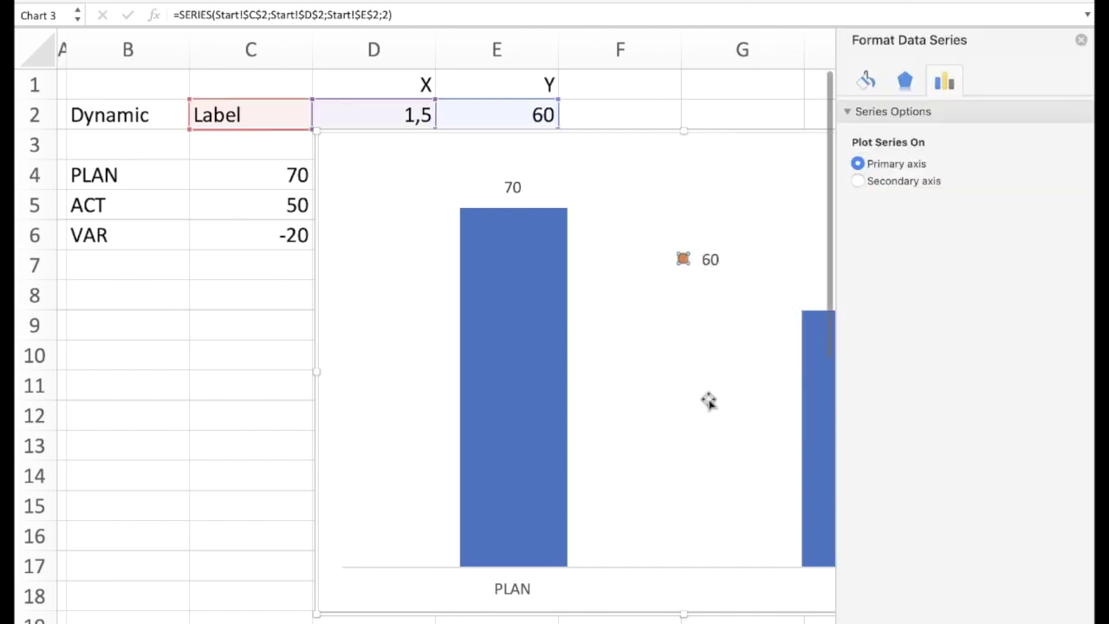
click(866, 81)
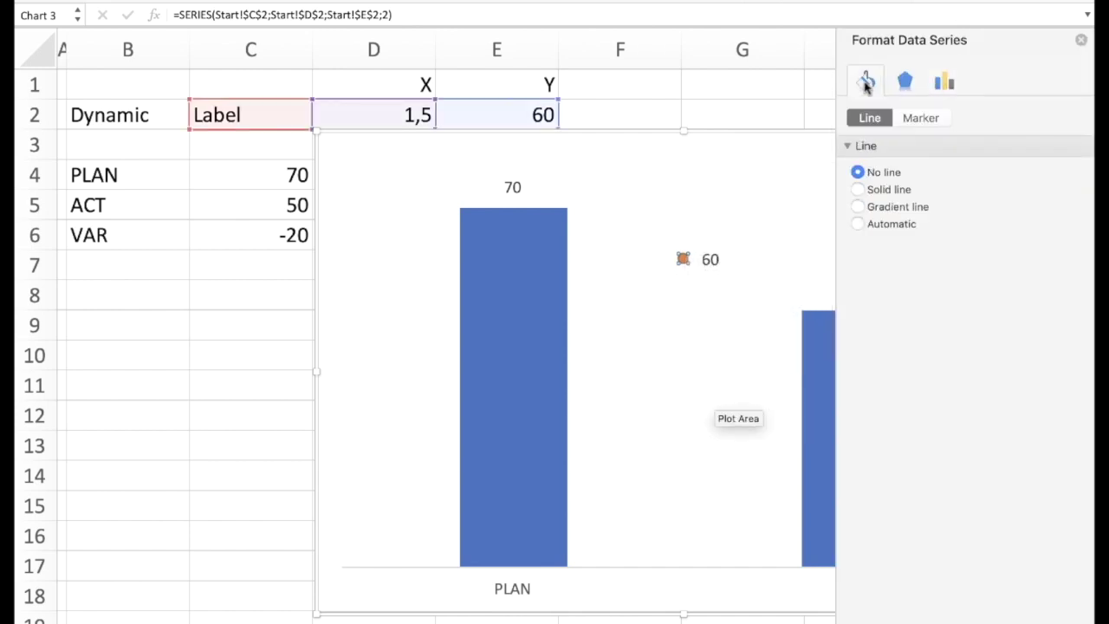
click(920, 119)
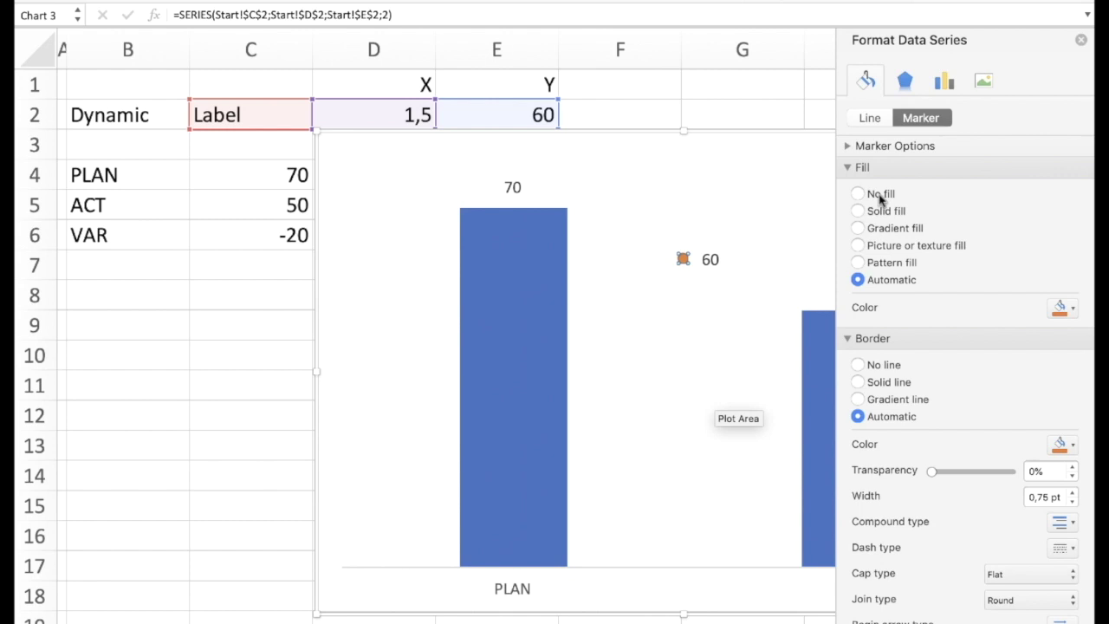
click(862, 147)
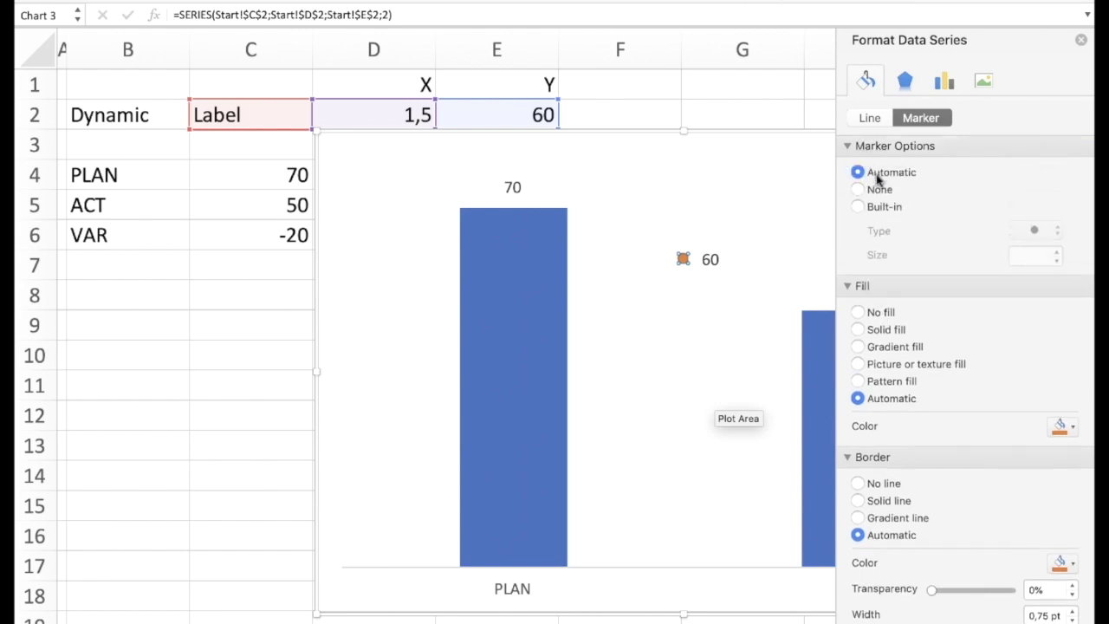
click(879, 191)
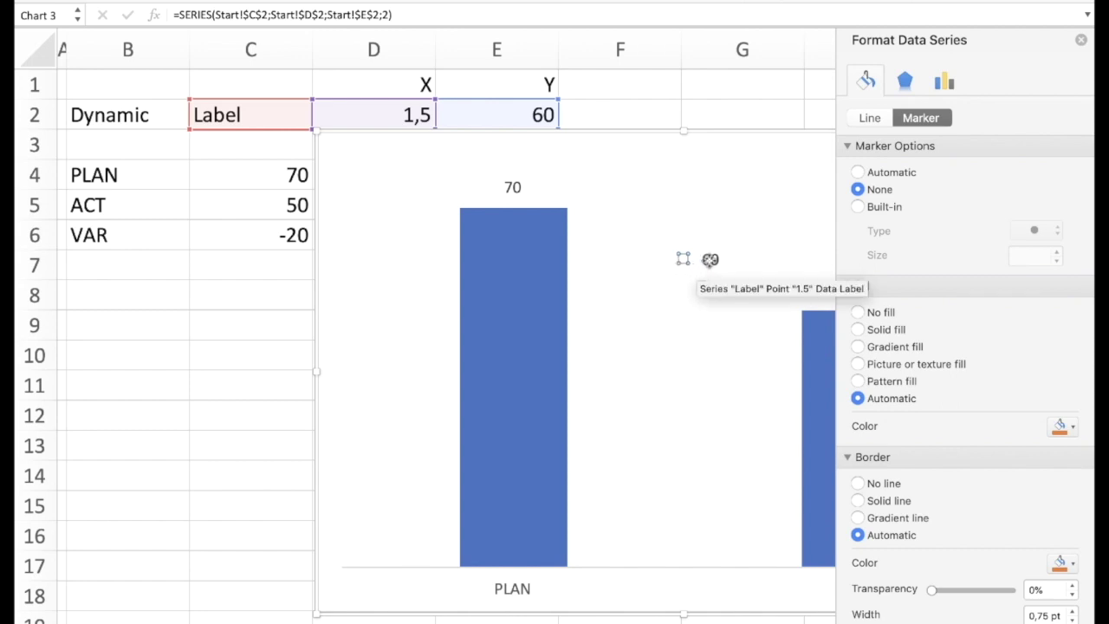
- Set the 60 data label's position to Center and close the Format pane
click(711, 260)
right_click(711, 260)
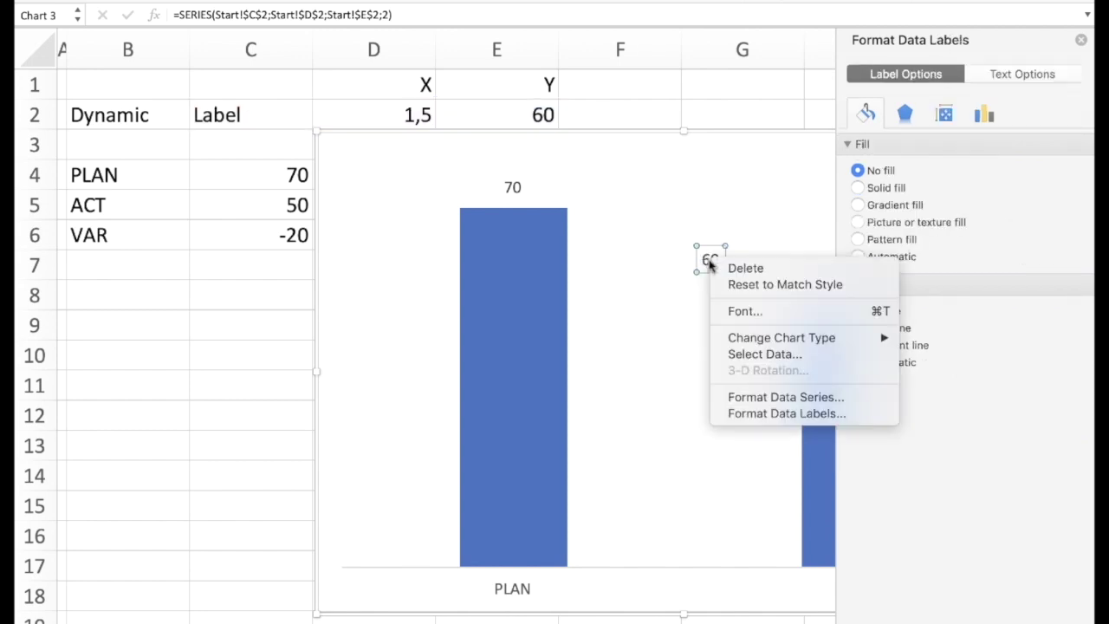
click(736, 413)
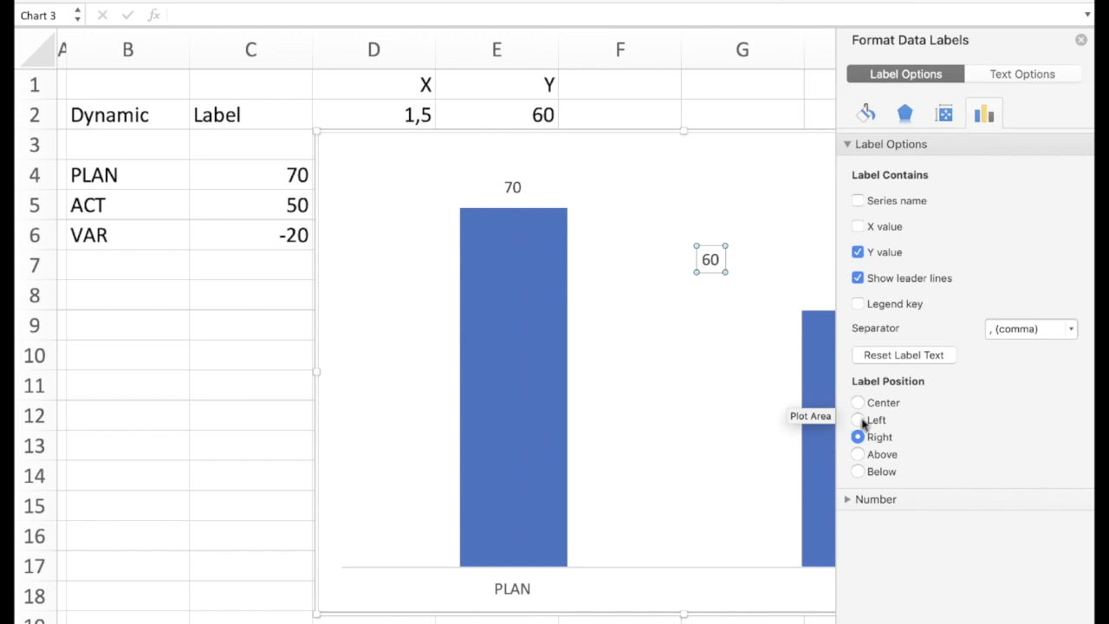
click(858, 403)
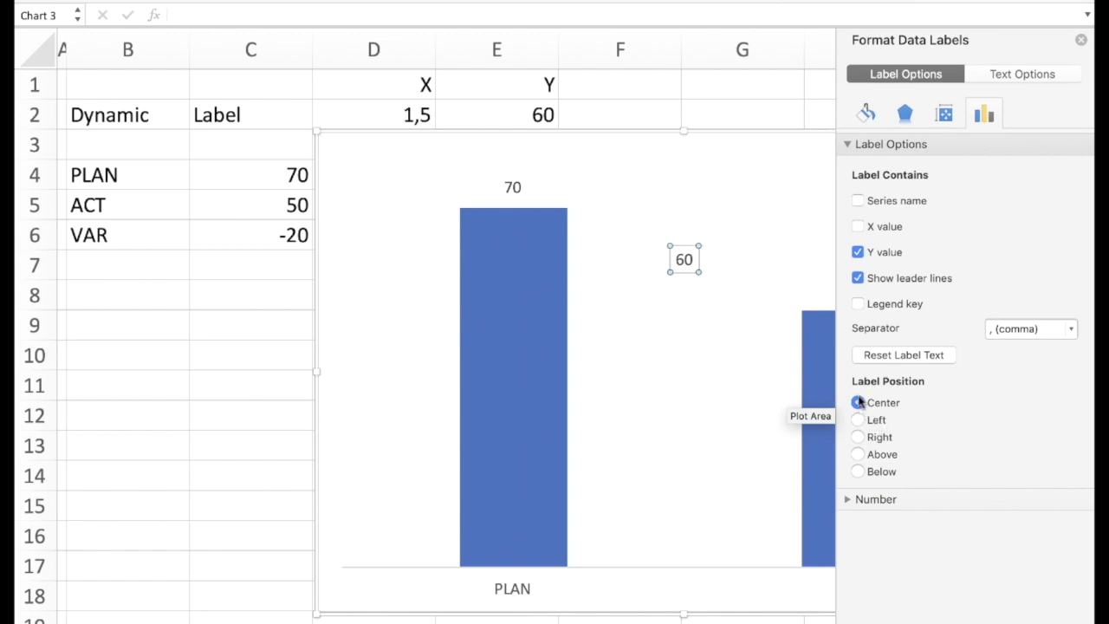
click(1080, 40)
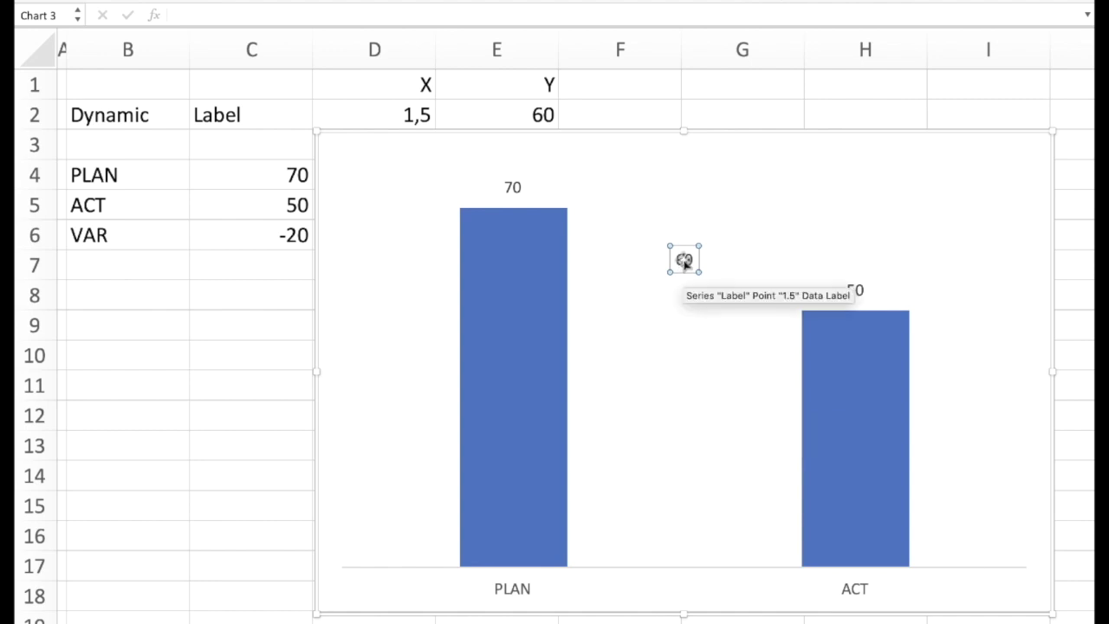
- Link the single data label to cell C6 with =C6, so it shows -20
click(684, 260)
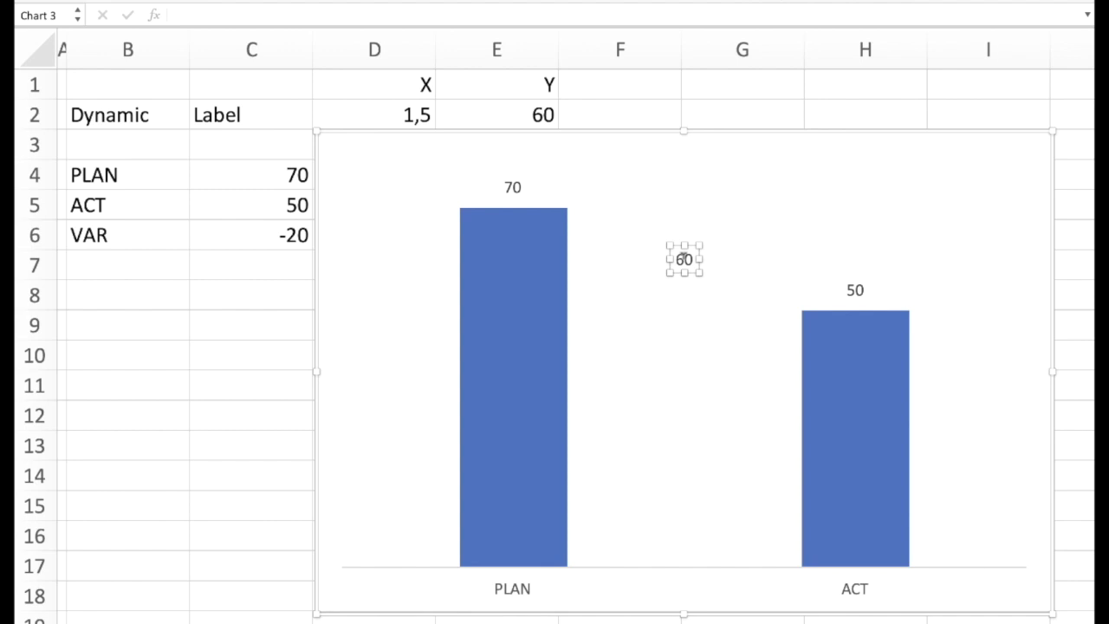
click(299, 11)
text(=)
click(257, 231)
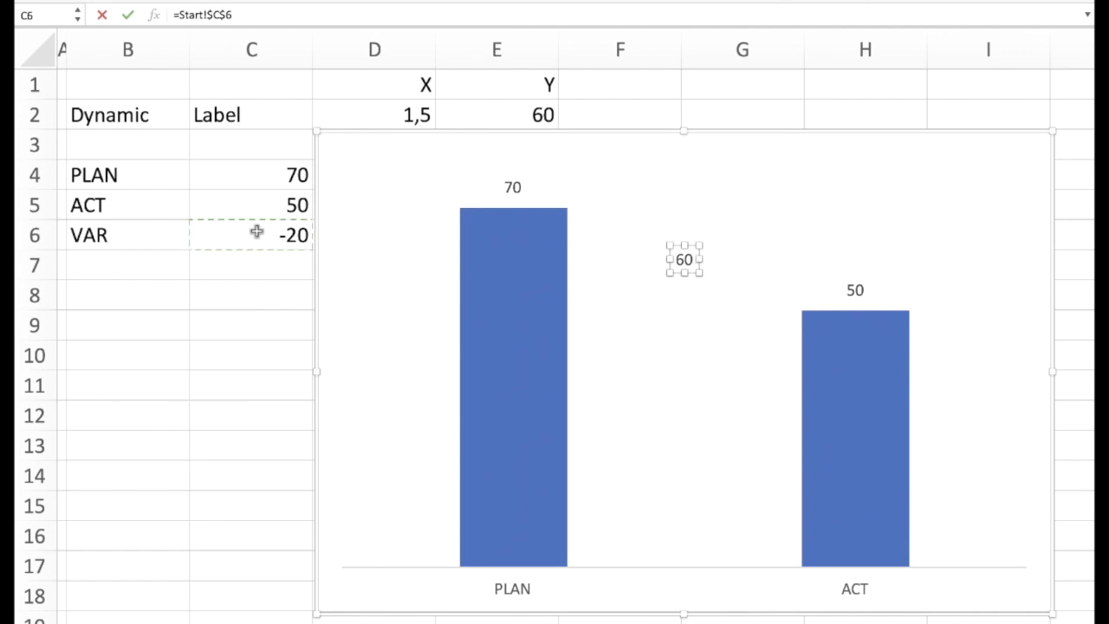
key(Return)
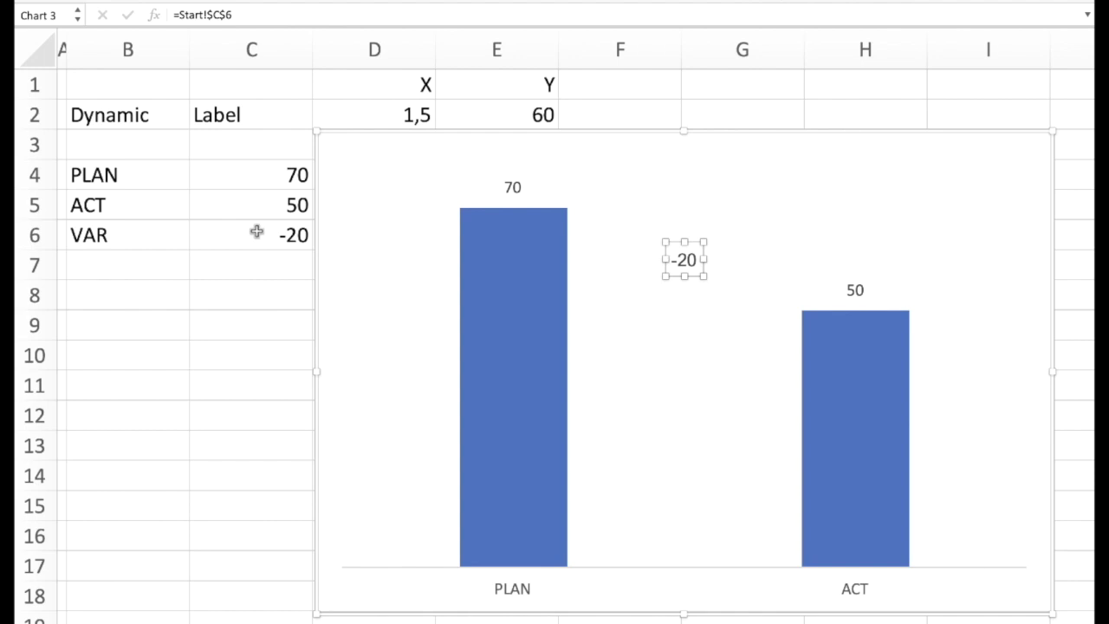
- Link the single variance data label to cell B6 so it shows VAR instead of -20
click(679, 475)
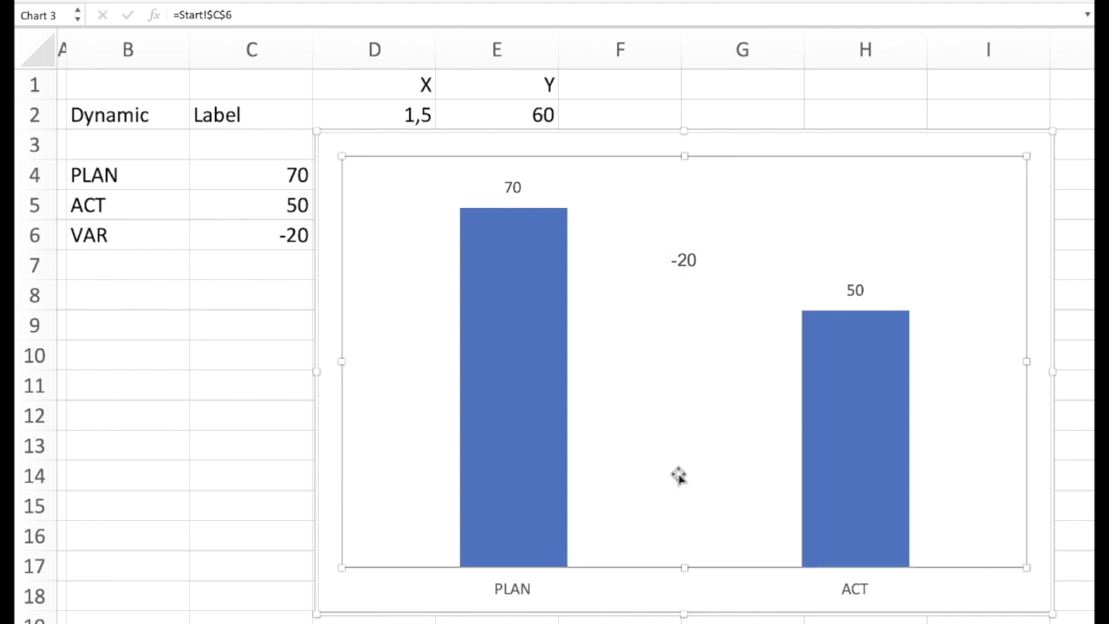
click(689, 270)
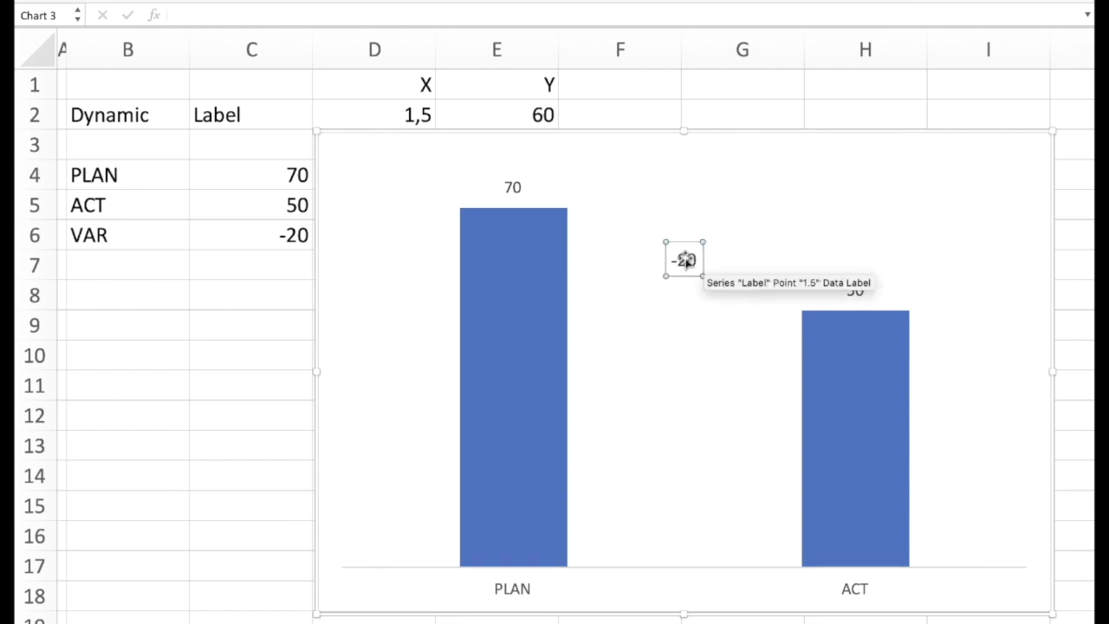
click(685, 261)
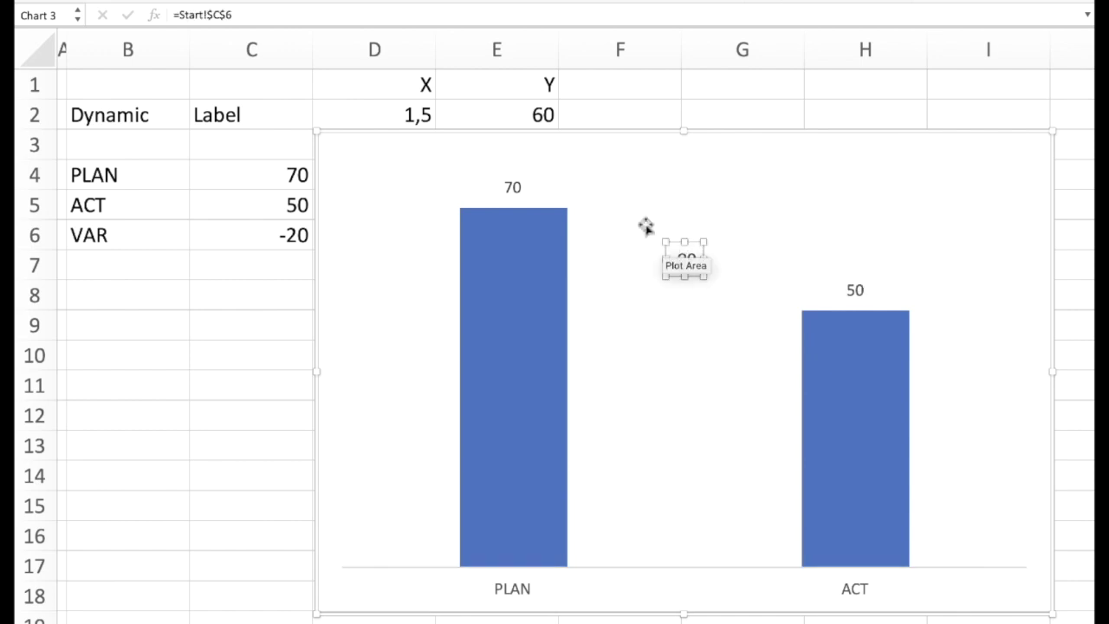
drag(238, 11, 129, 15)
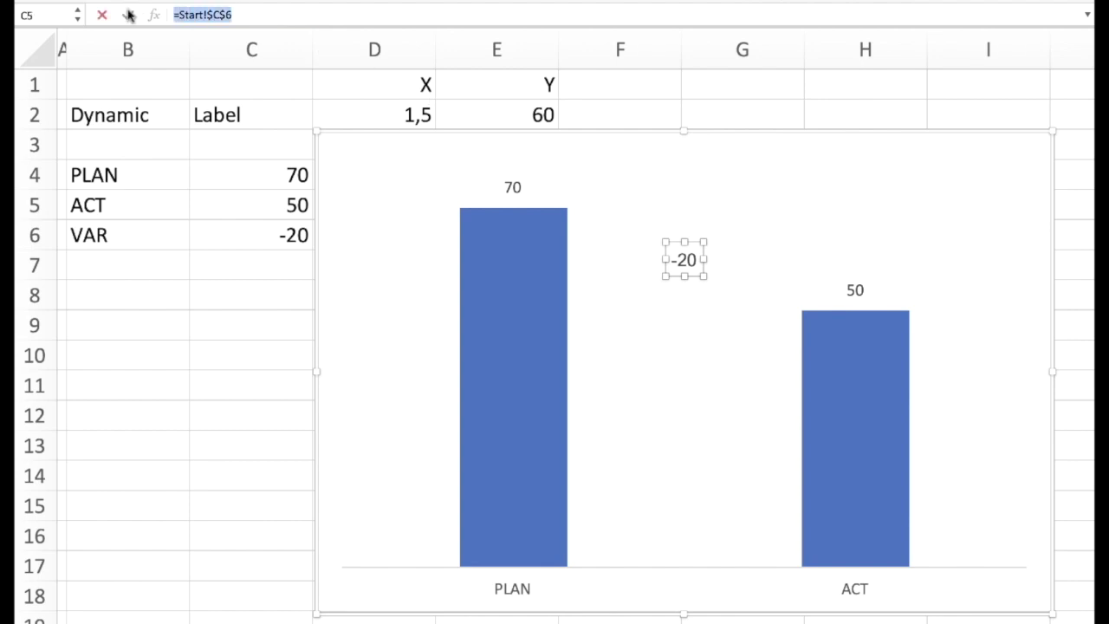
text(=)
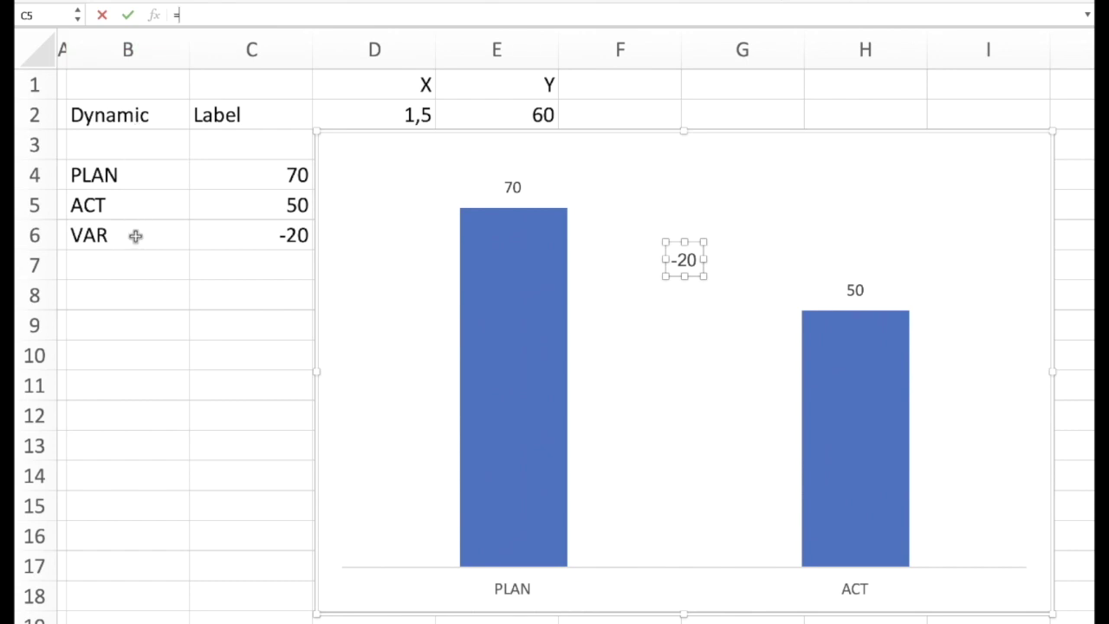
click(136, 235)
key(Return)
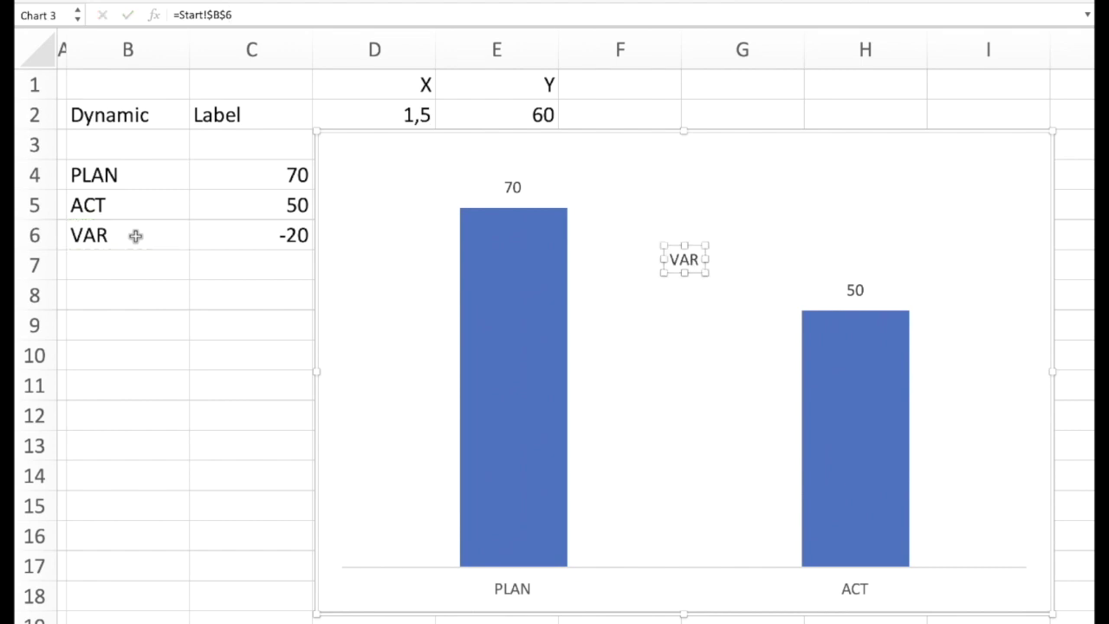
- Enter 45 as the ACT value in C5 to test the dynamic labels
click(260, 206)
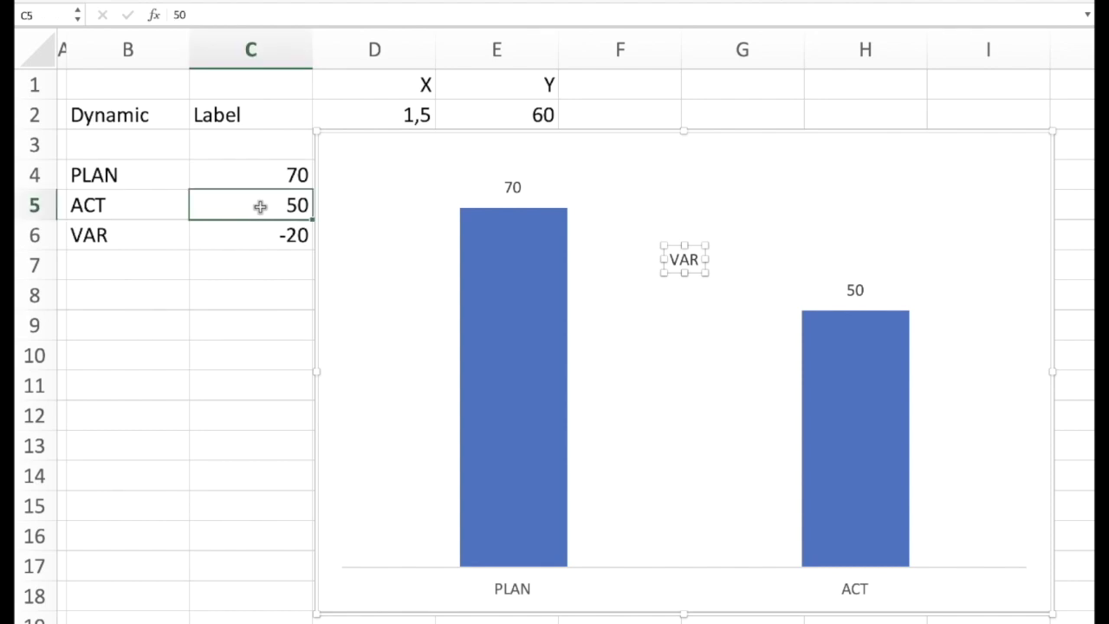
text(4)
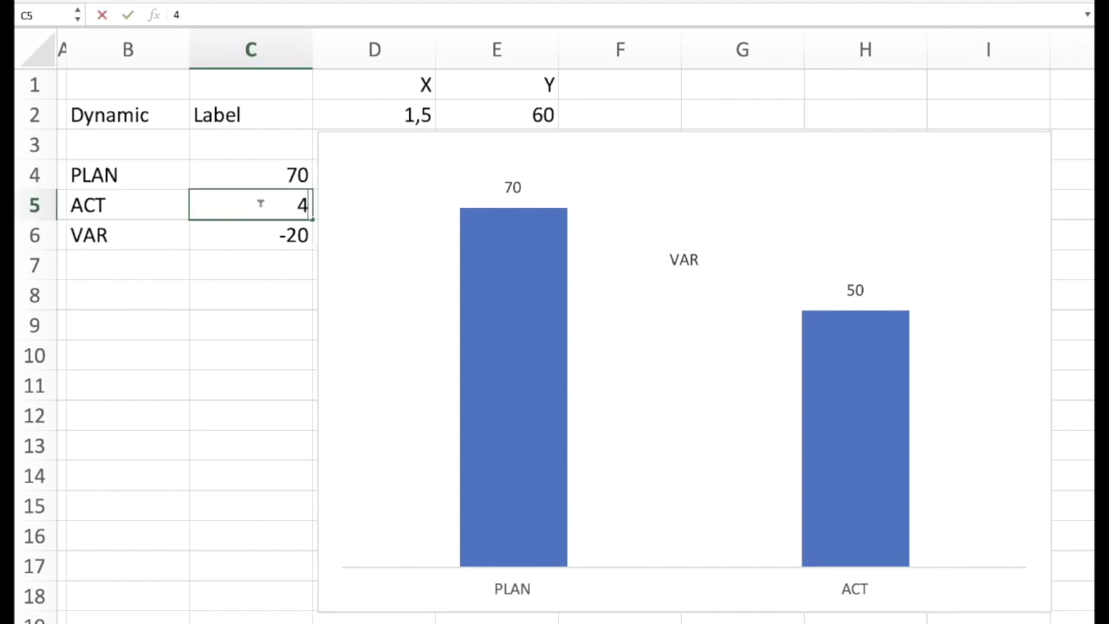
text(5)
key(Return)
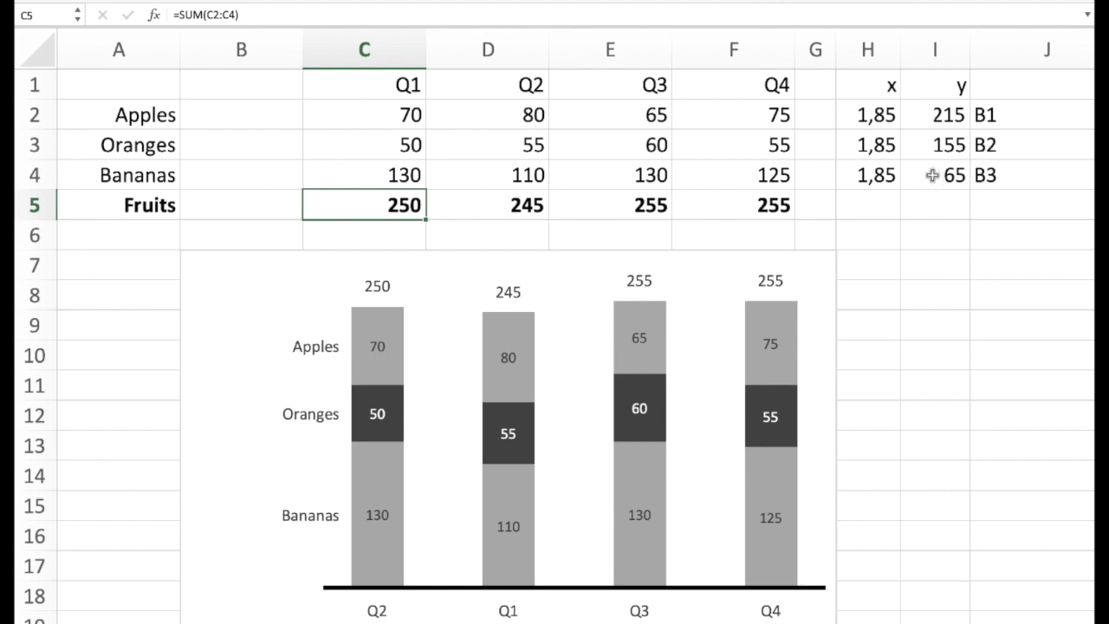
click(932, 175)
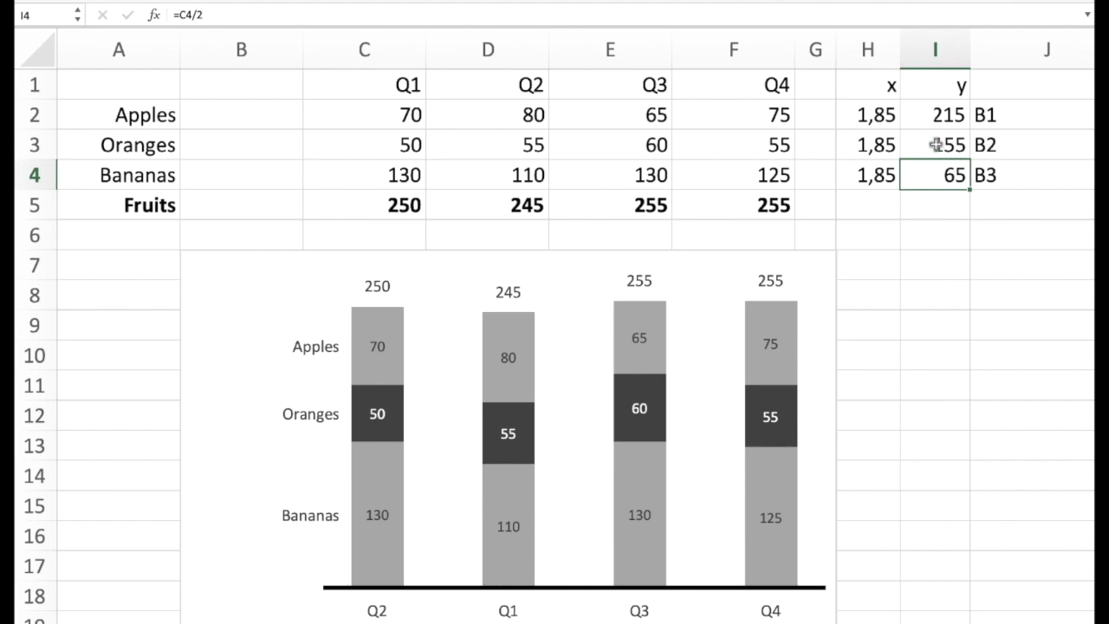
click(936, 145)
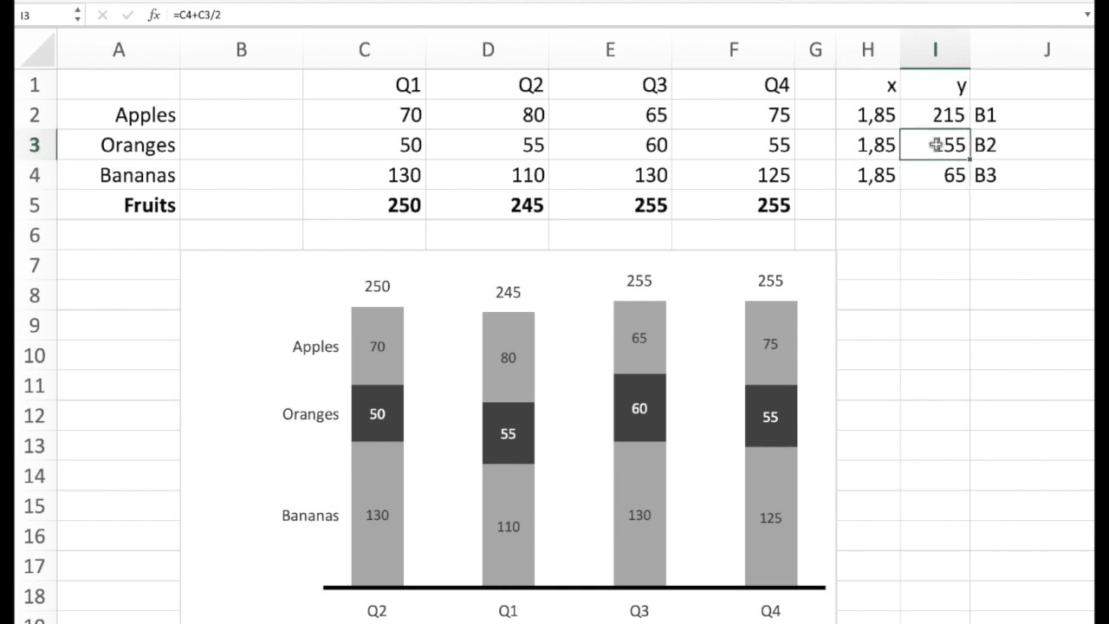
click(924, 115)
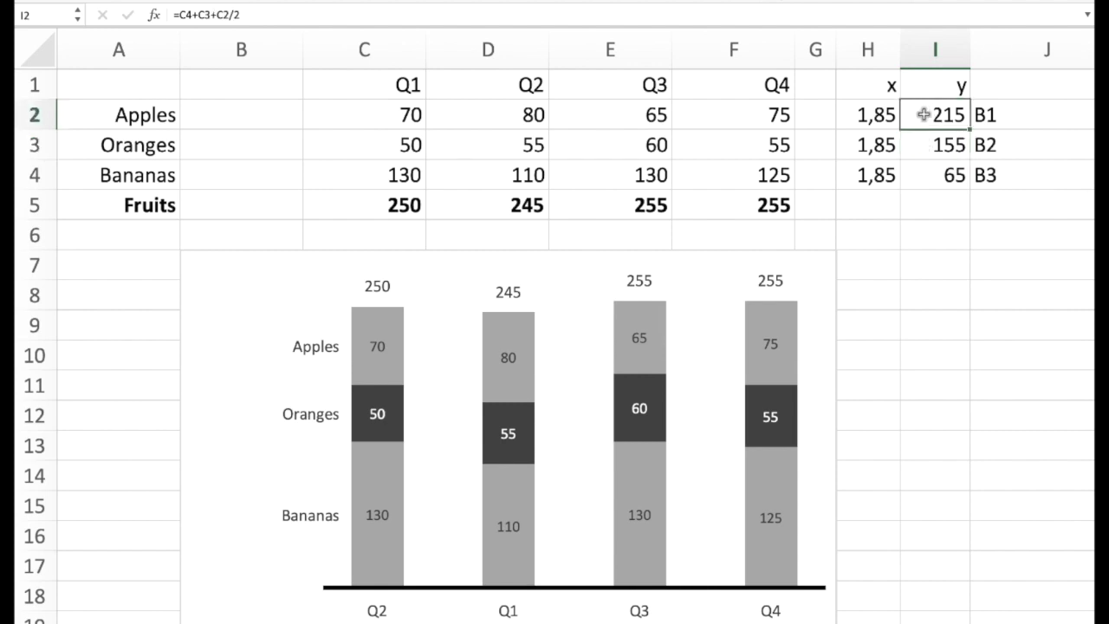
click(862, 116)
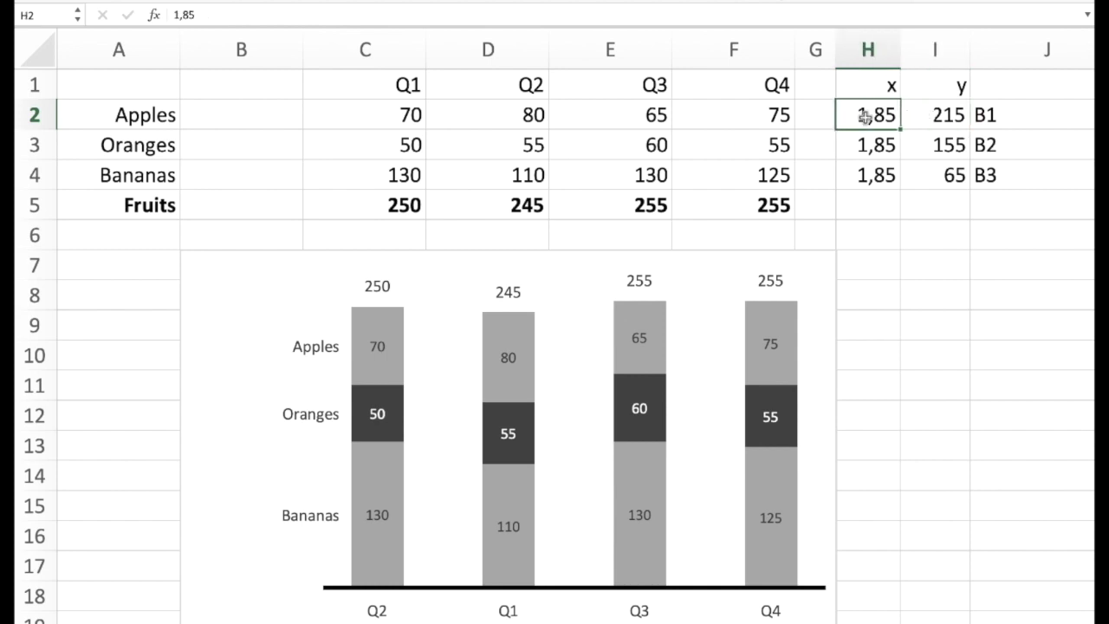
text(1,)
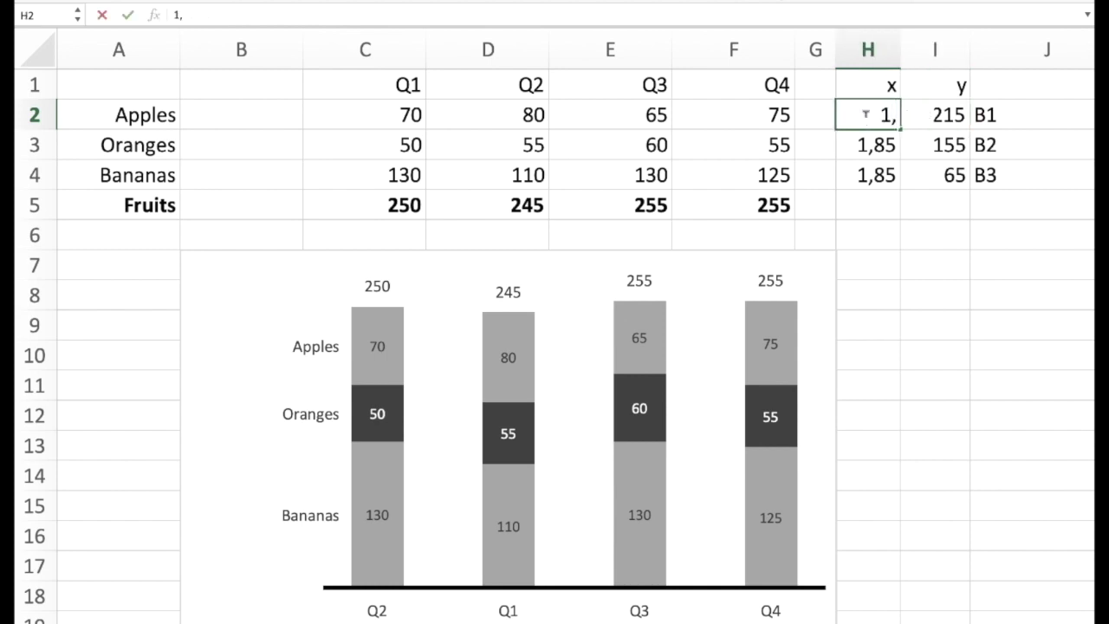
text(6)
key(Return)
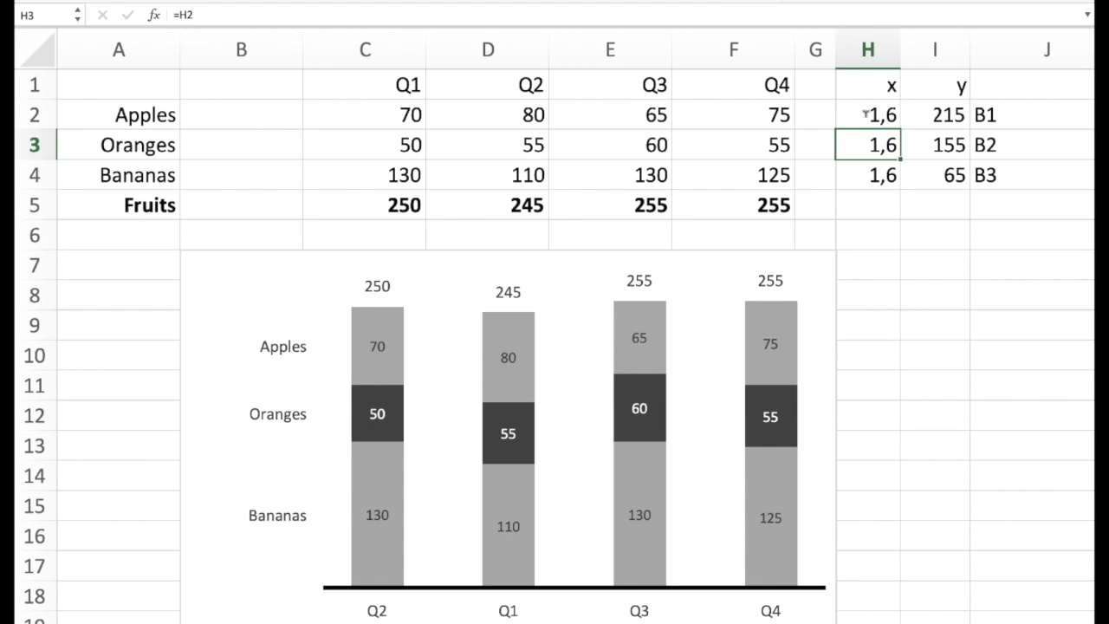
click(866, 114)
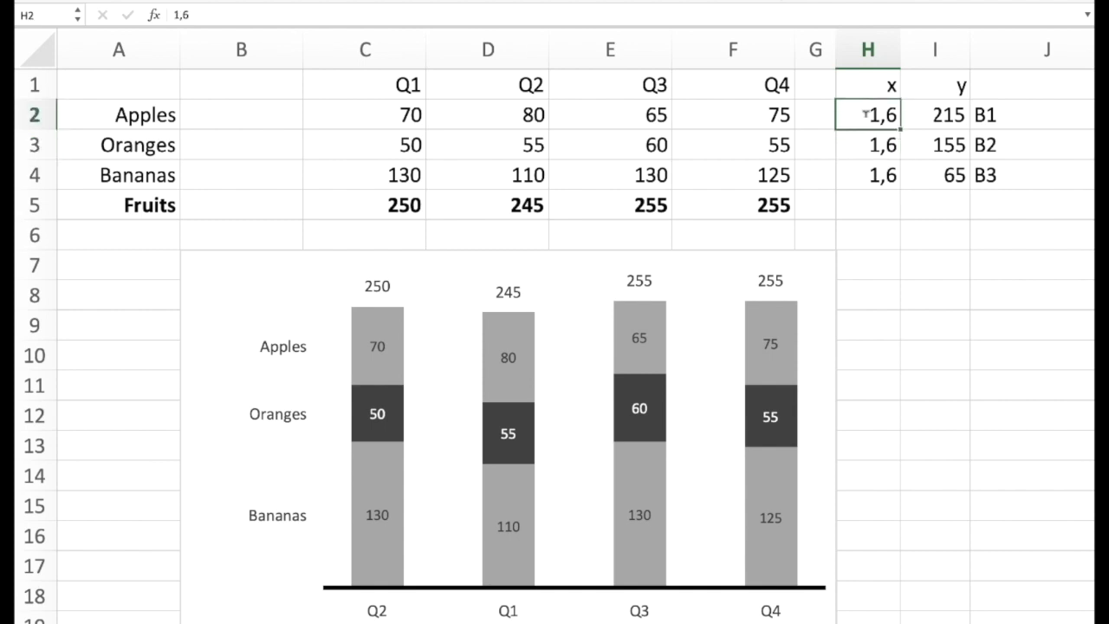
text(1,85)
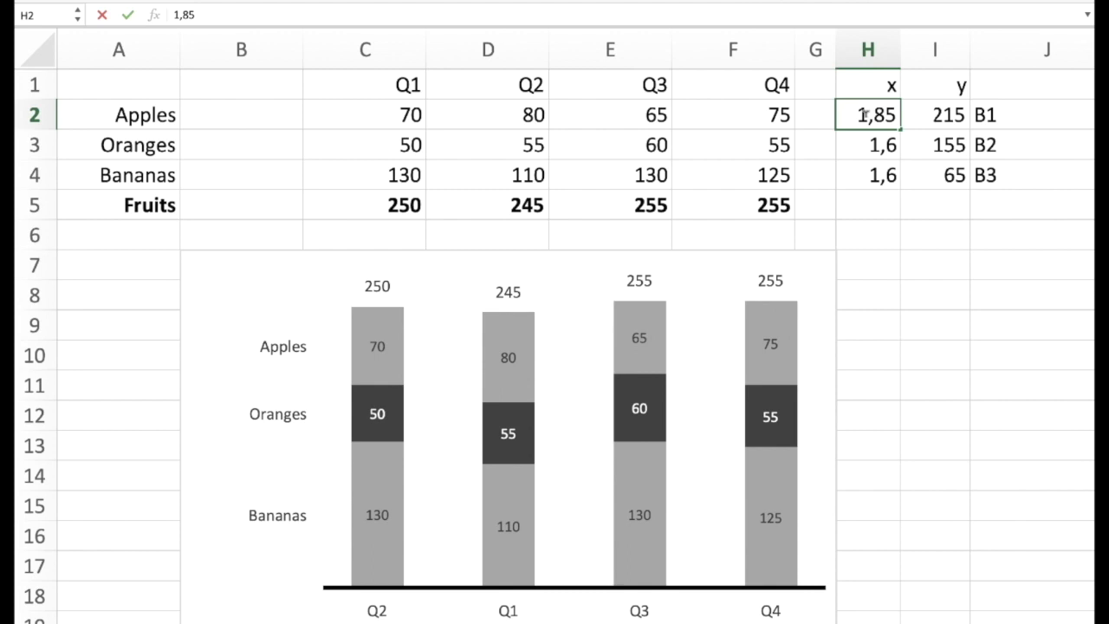
key(Return)
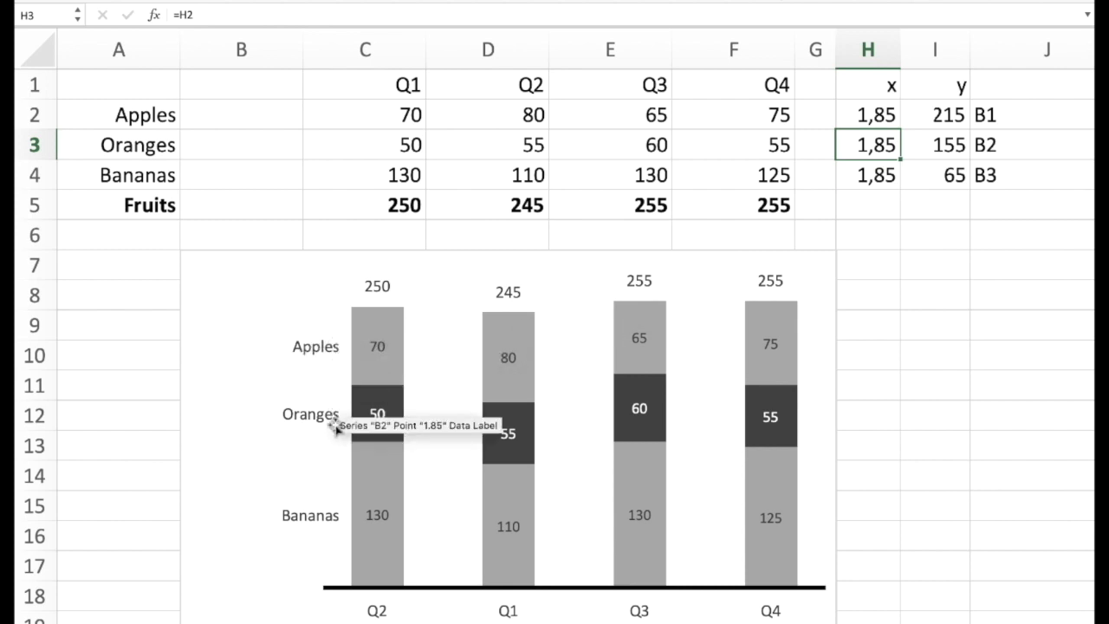
right_click(316, 346)
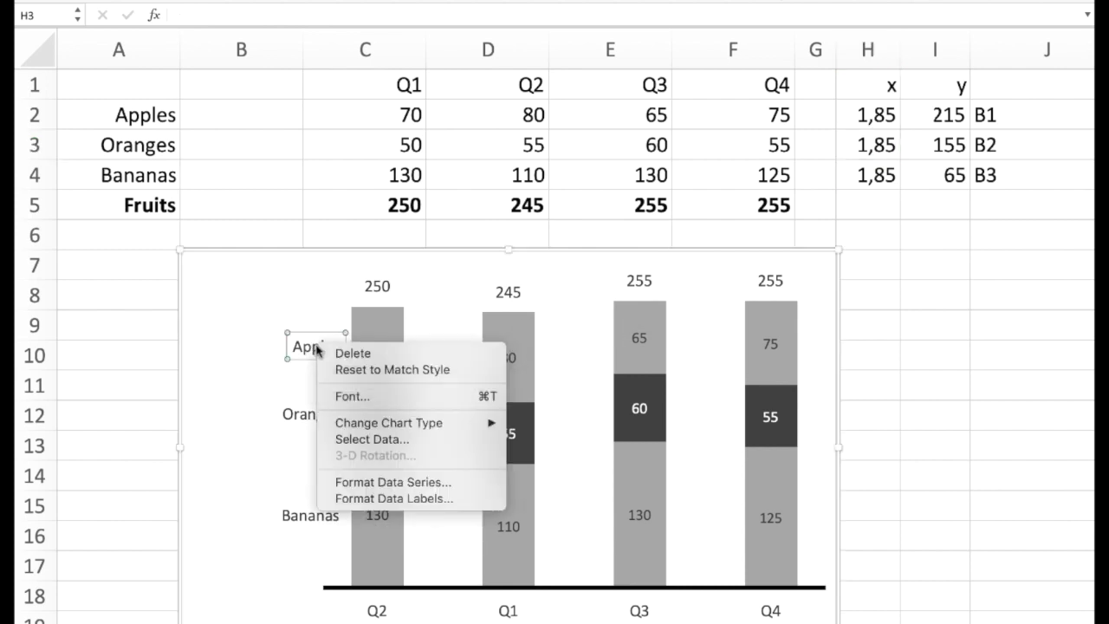
click(388, 499)
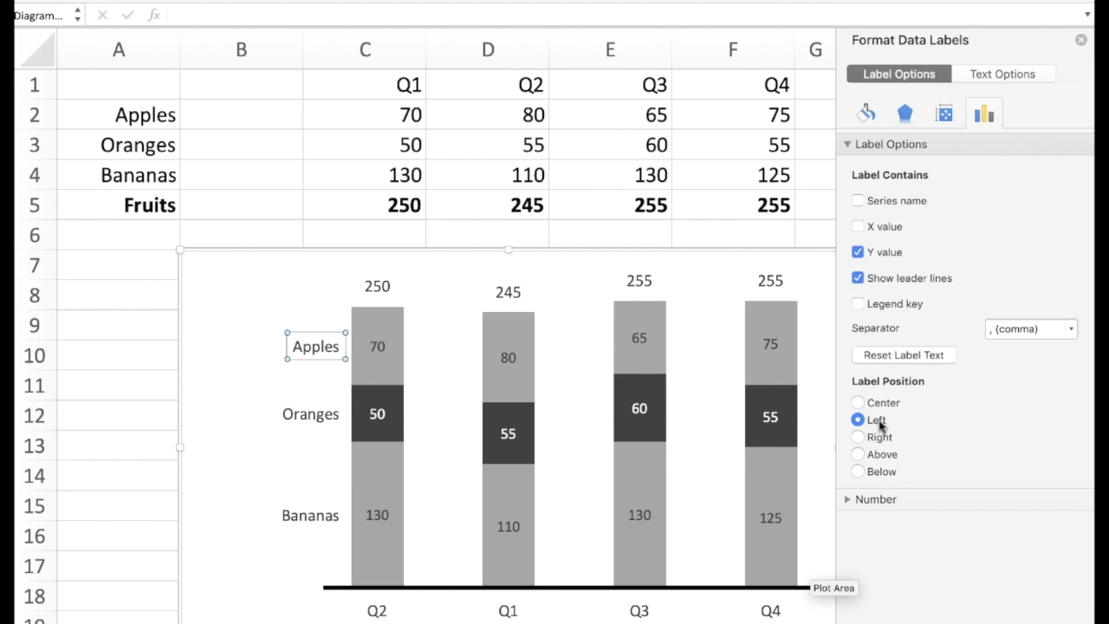
click(882, 440)
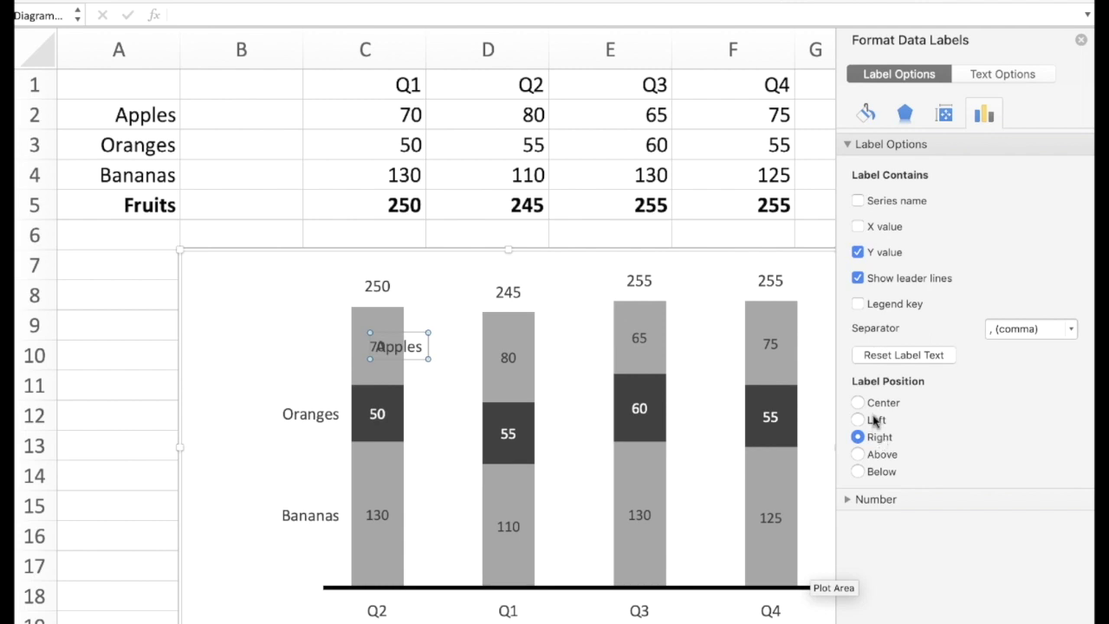
click(875, 421)
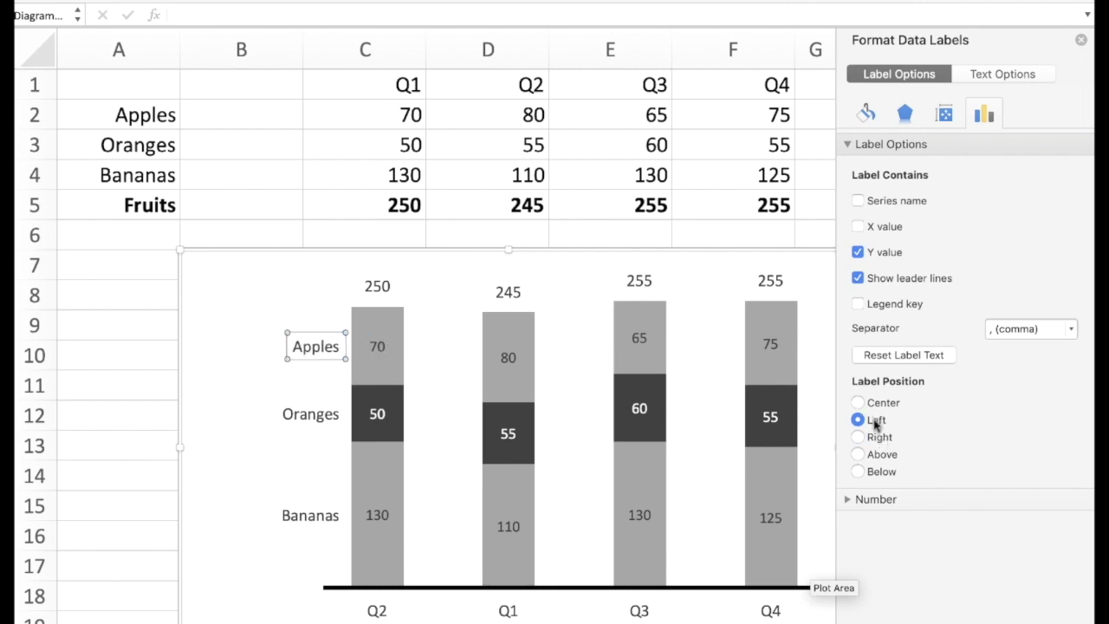
click(1080, 40)
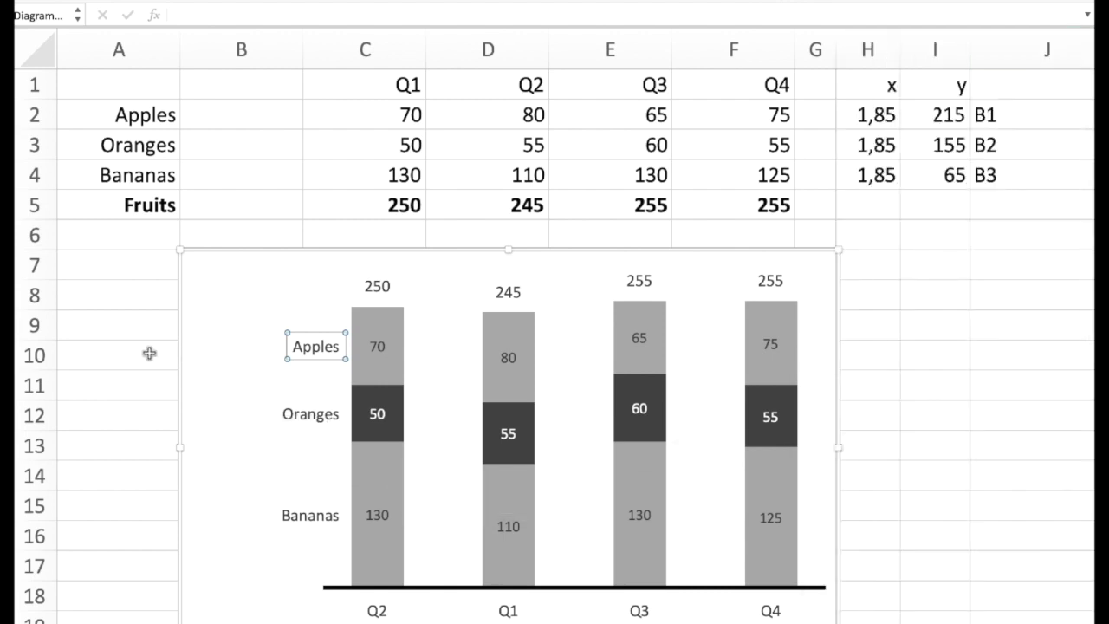